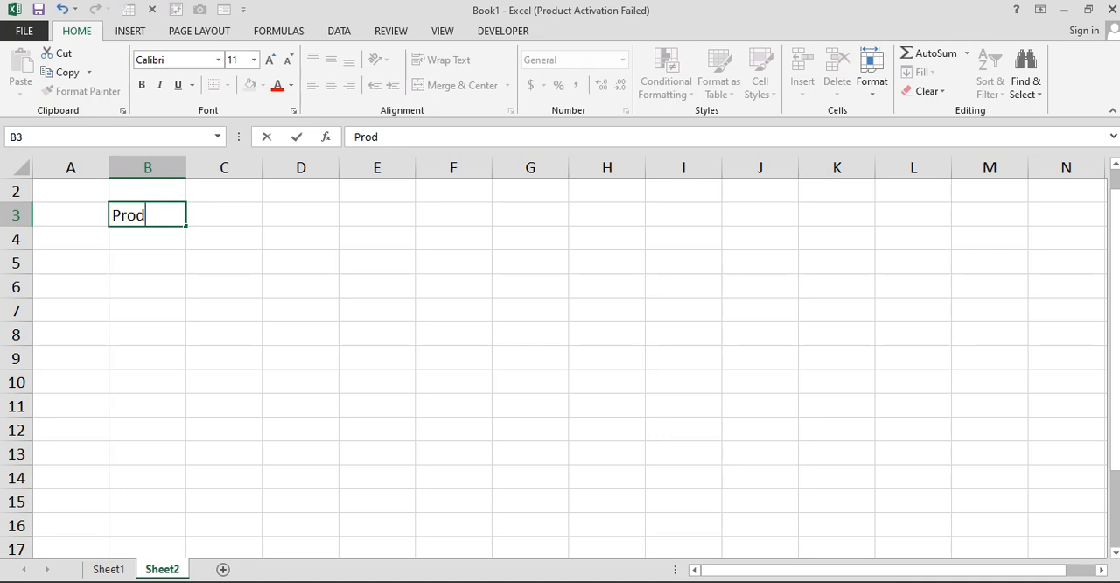
# Enter the column headers Product Name, Unit Price and Purchase Qty in cells B3 to D3
pyautogui.write('Name')
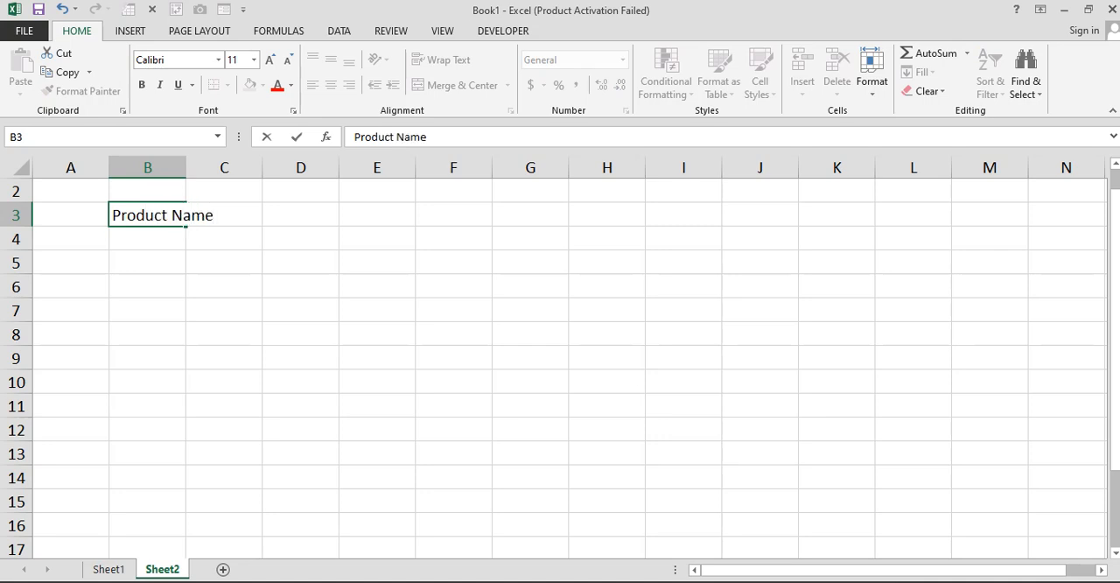
pyautogui.press('Tab')
pyautogui.write('Unit ')
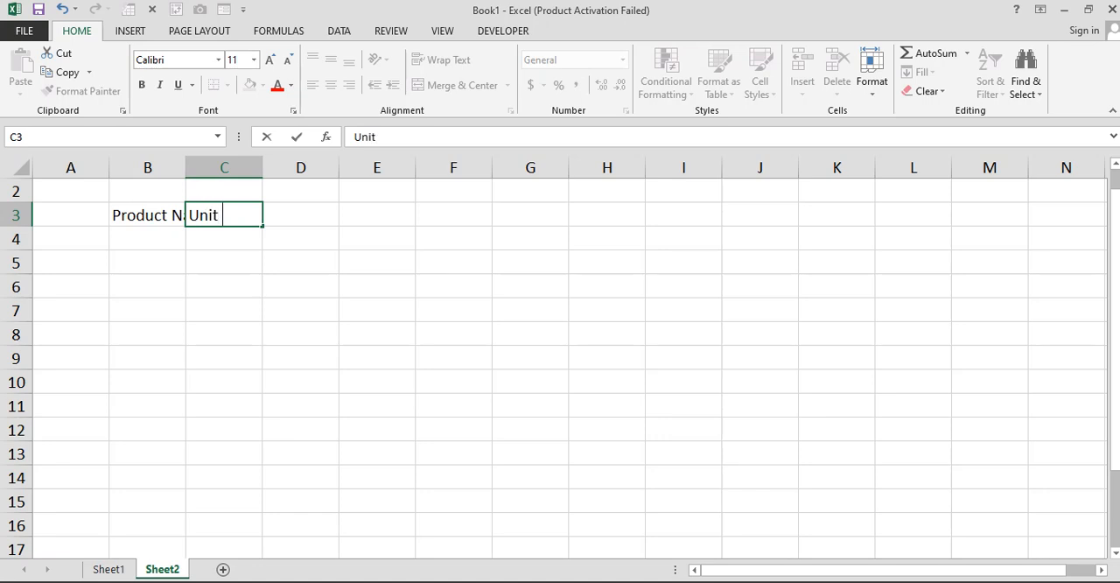
pyautogui.write('Price')
pyautogui.press('Tab')
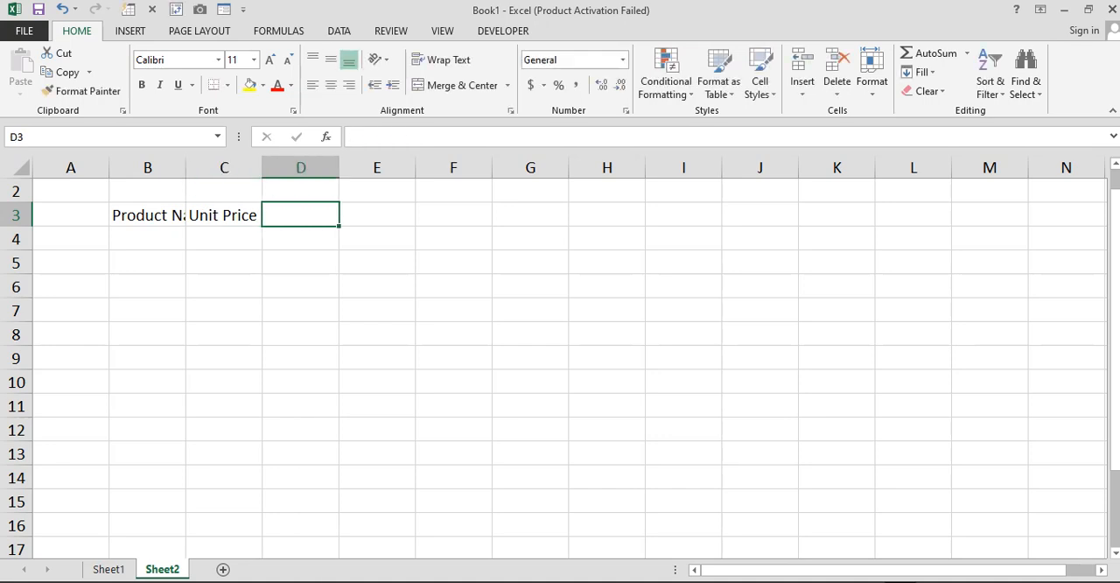
pyautogui.write('Purchase')
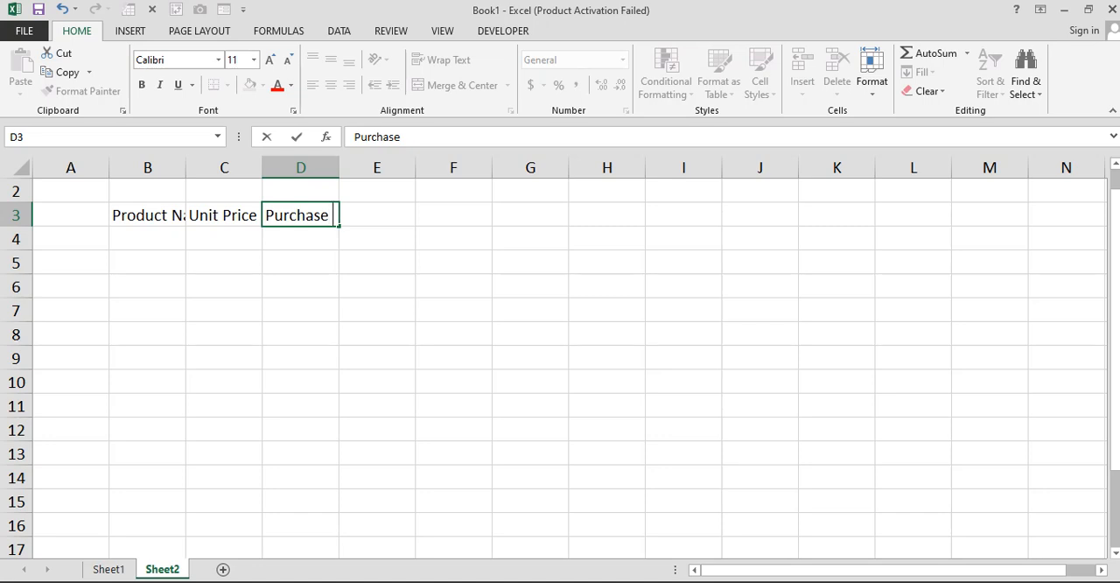
pyautogui.write(' Qty')
pyautogui.press('Tab')
# Add the headers Sold Qty in cell E3 and Inventory Status in cell F3
pyautogui.write('Sold ')
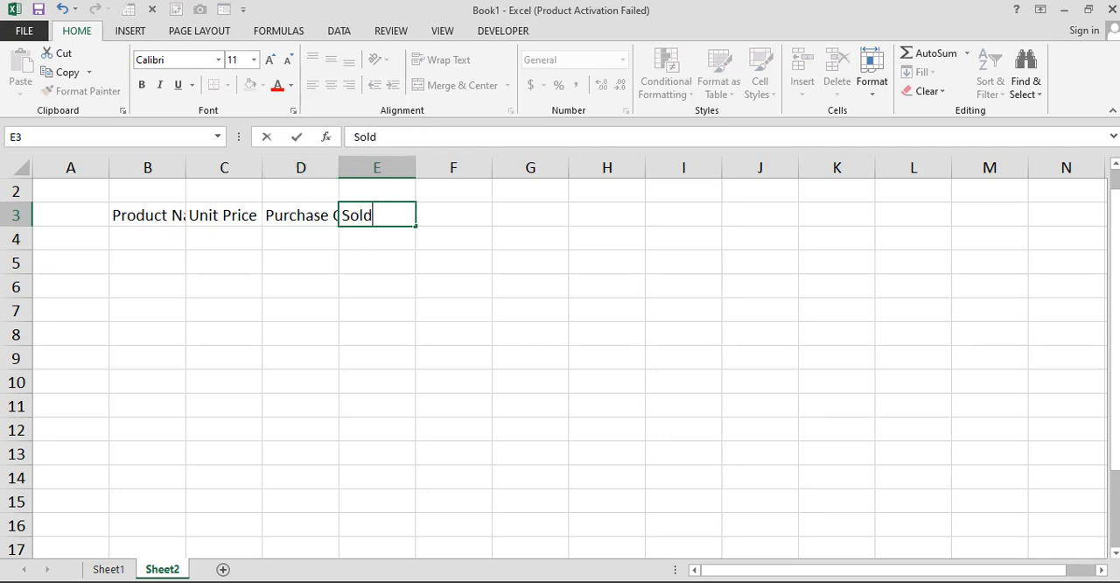
pyautogui.write('Qty')
pyautogui.press('Tab')
pyautogui.write('Invent')
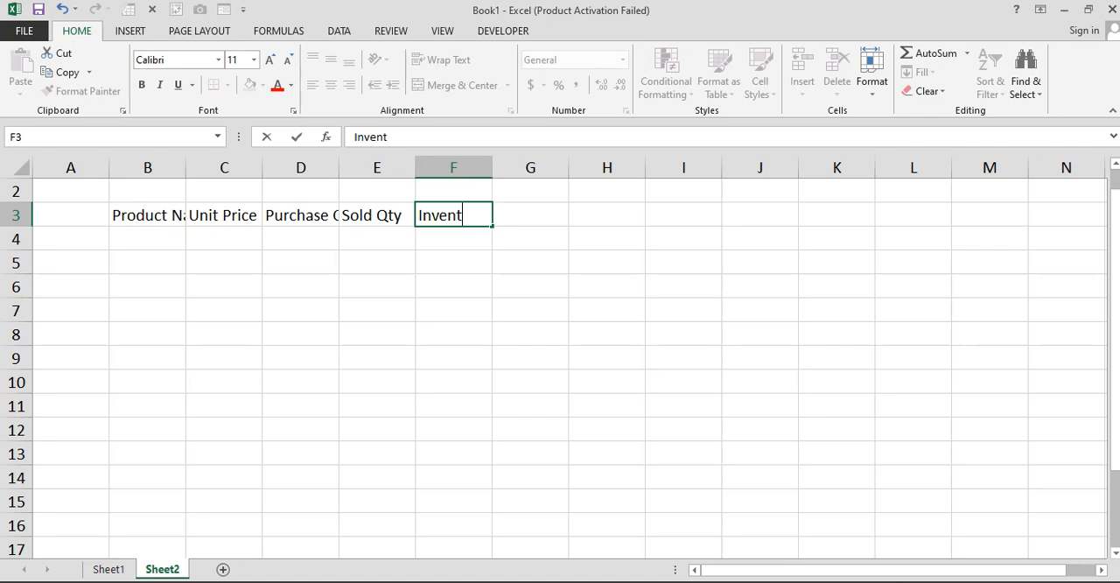
pyautogui.write('ory Status')
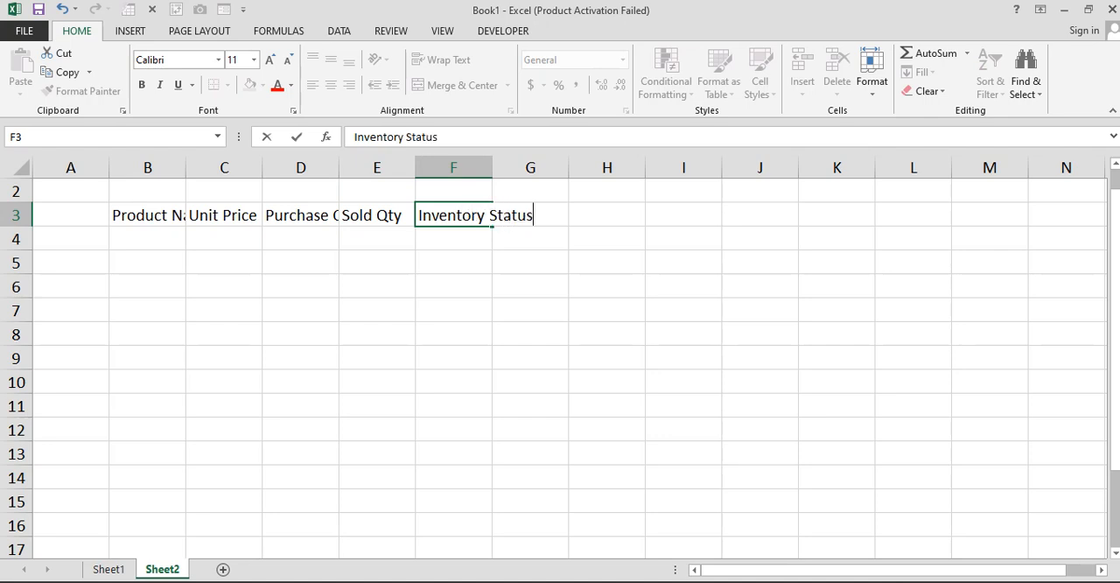
pyautogui.press('Tab')
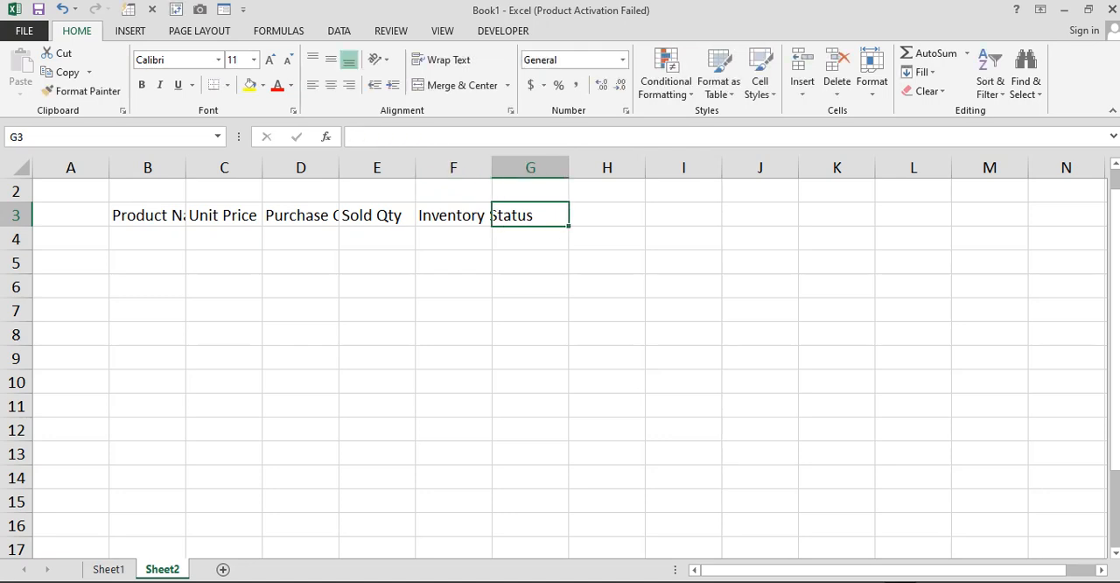
# Enter the header Sales Status in cell G3
pyautogui.write('Sale')
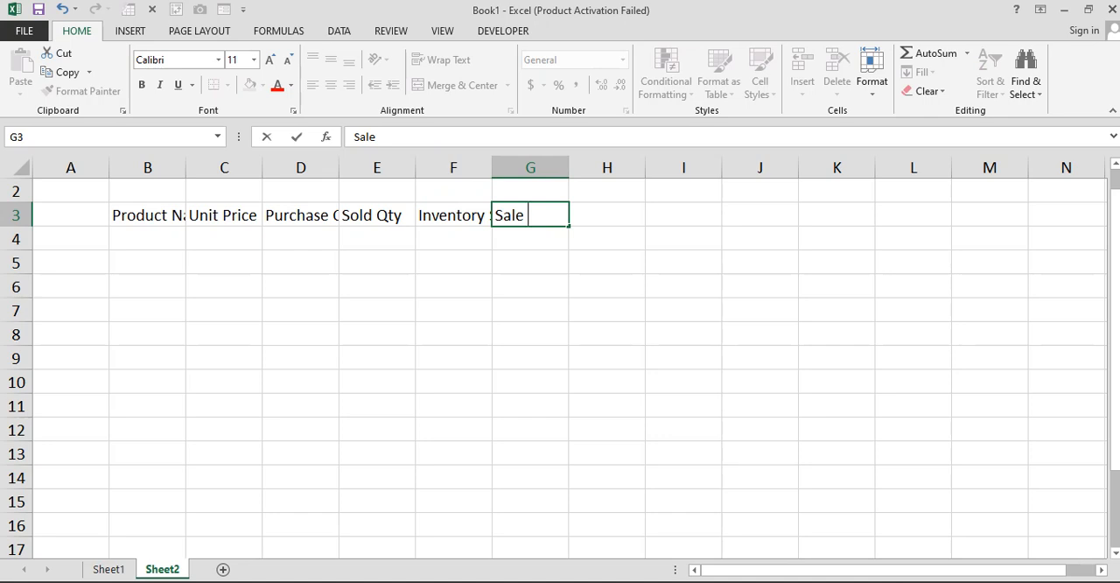
pyautogui.write(' Statue')
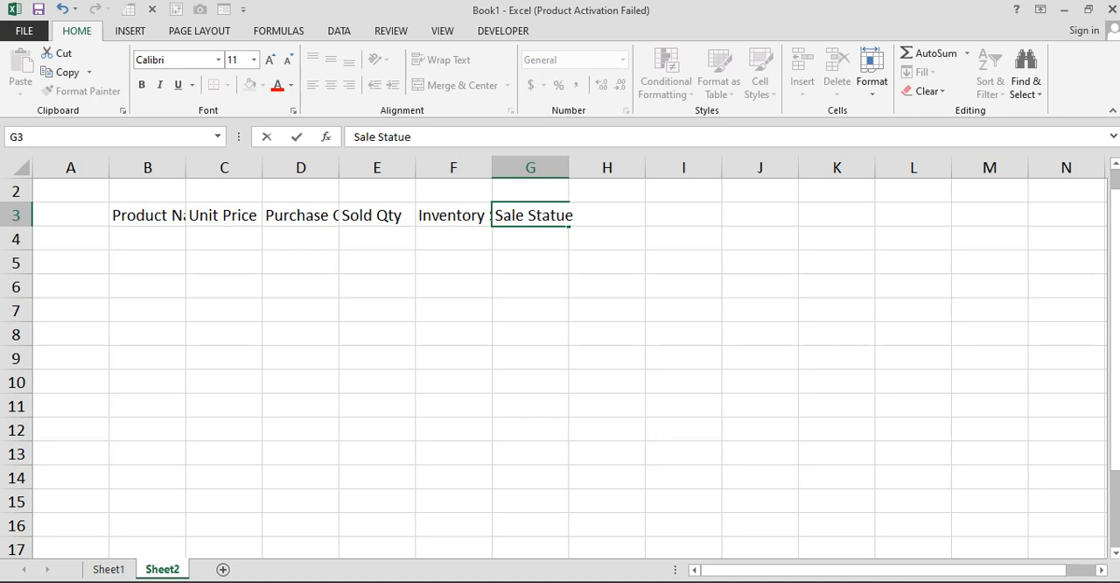
pyautogui.press('BackSpace')
pyautogui.write('s')
pyautogui.press('Tab')
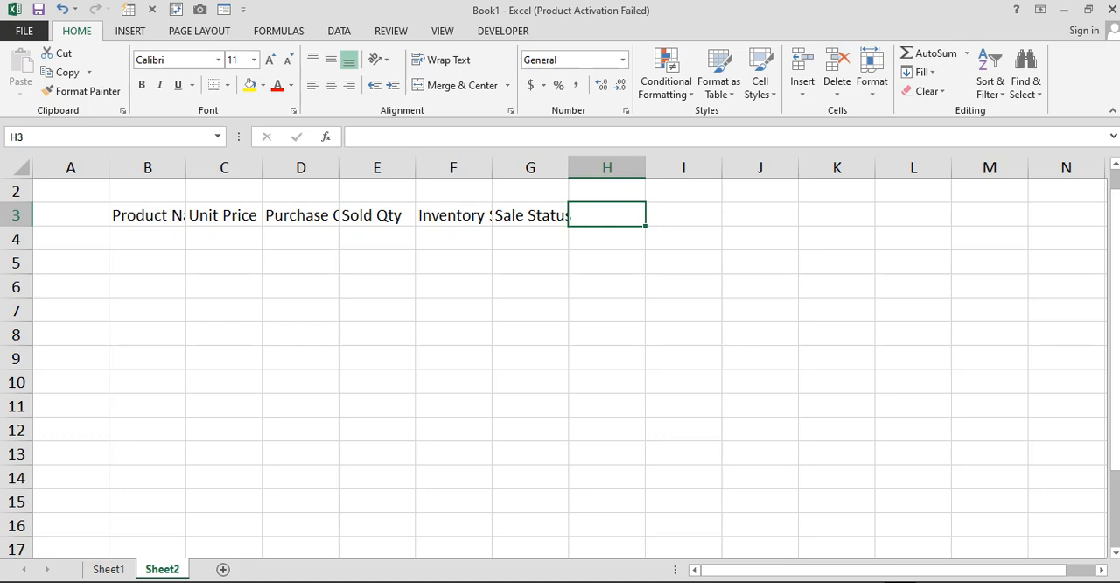
pyautogui.doubleClick(528, 215)
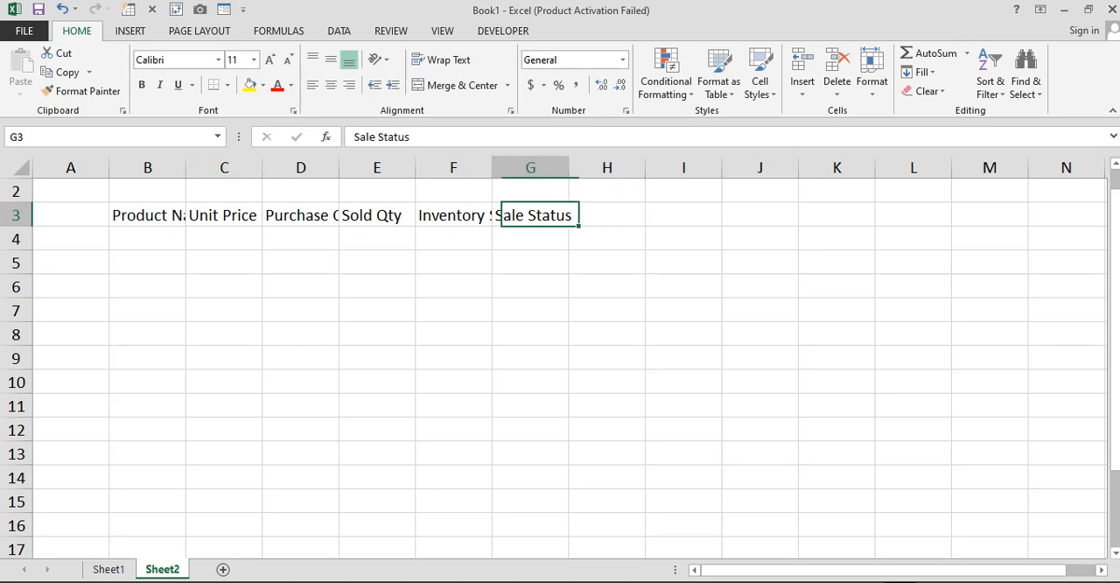
pyautogui.press('Left')
pyautogui.write('s')
pyautogui.press('Tab')
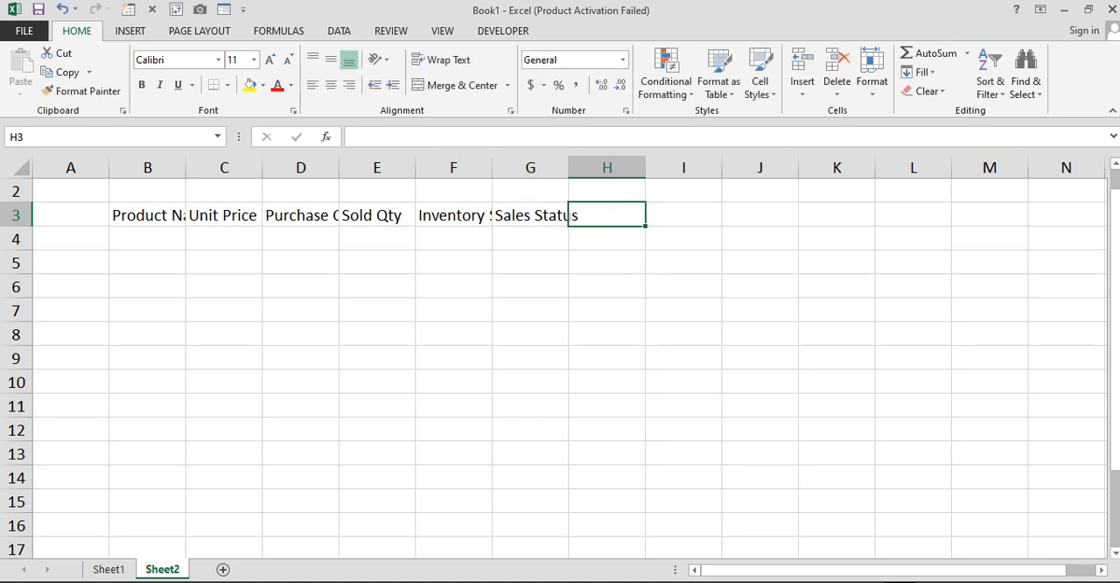
# Add the headers Stock Remaining in cell H3 and Status in cell I3
pyautogui.write('Stock')
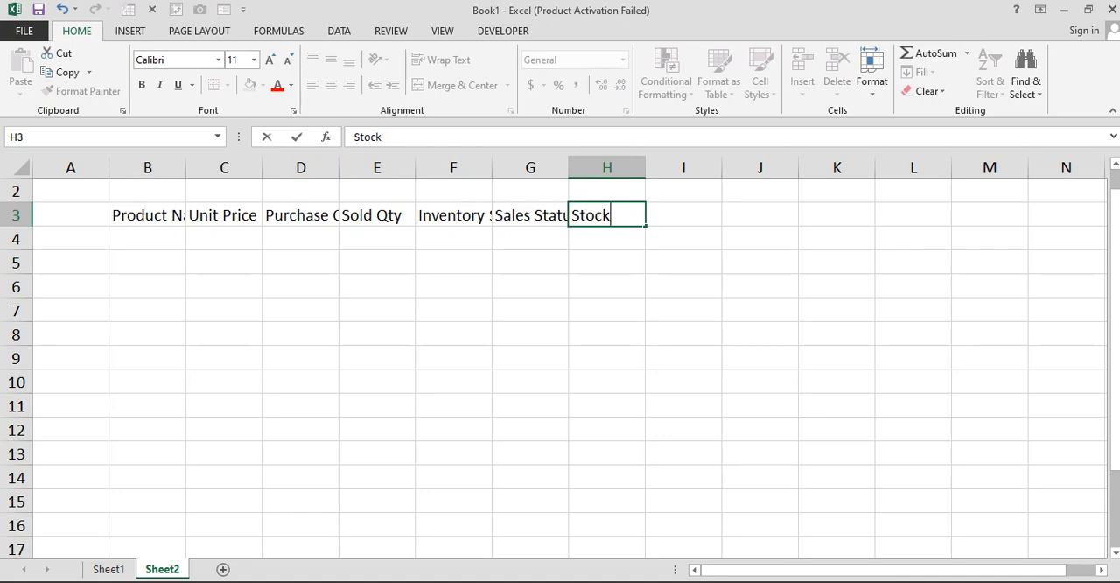
pyautogui.write(' Remai')
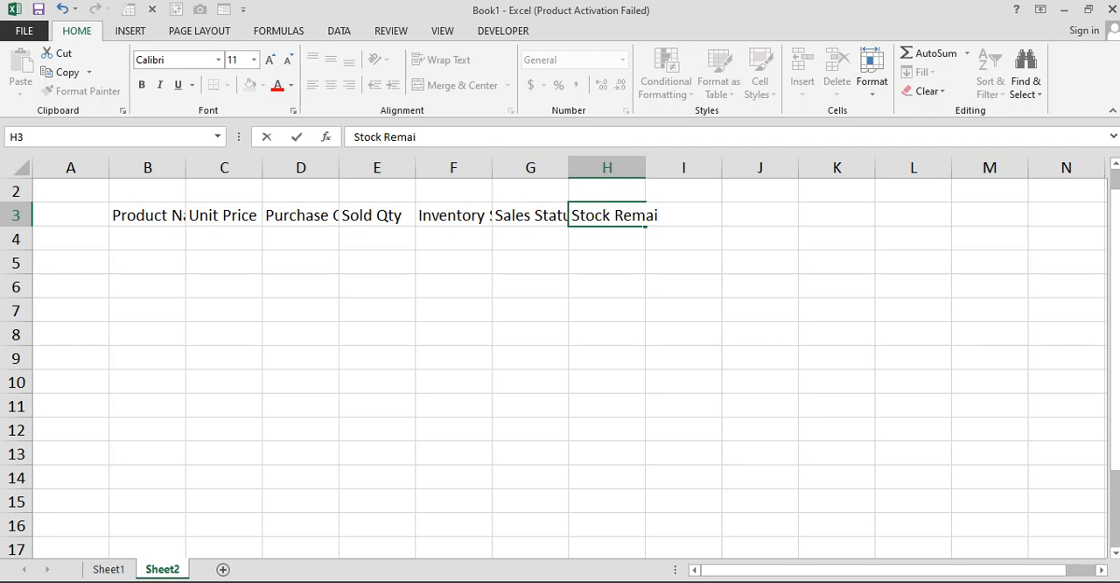
pyautogui.write('ning')
pyautogui.press('Tab')
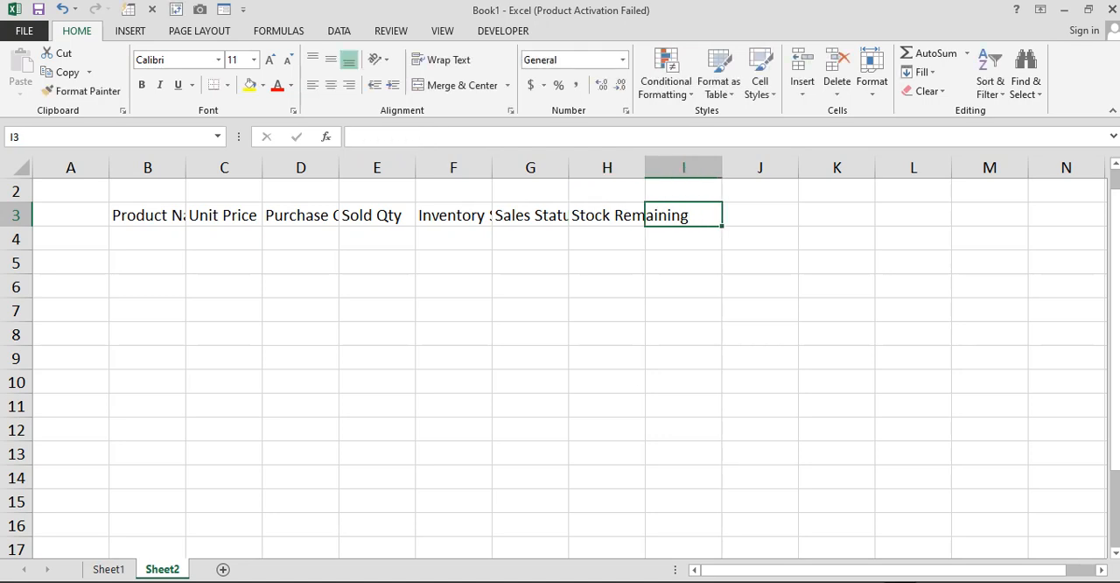
pyautogui.write('Stat')
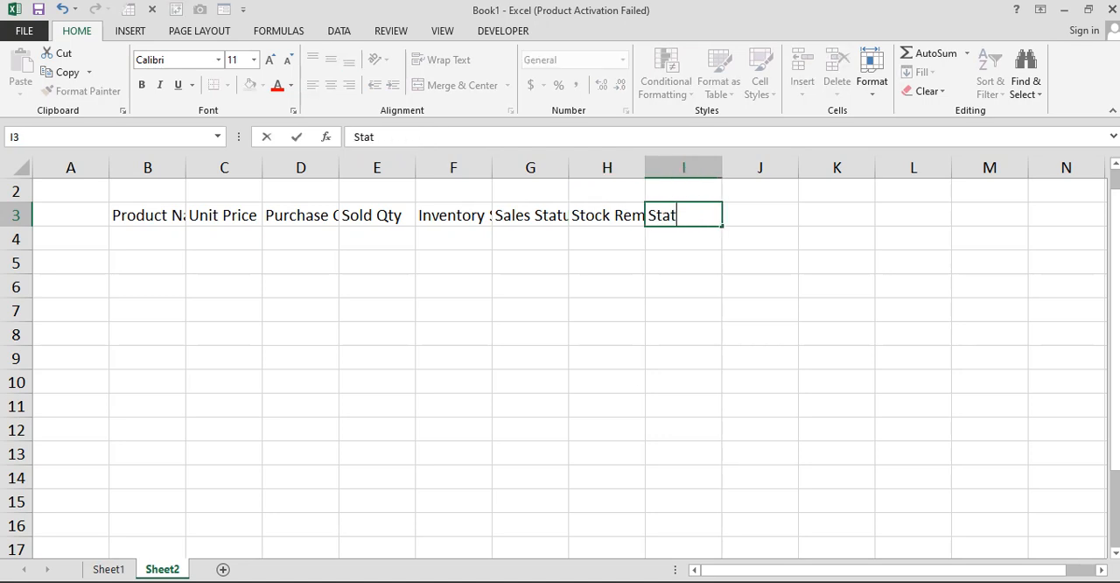
pyautogui.write('us')
pyautogui.press('Return')
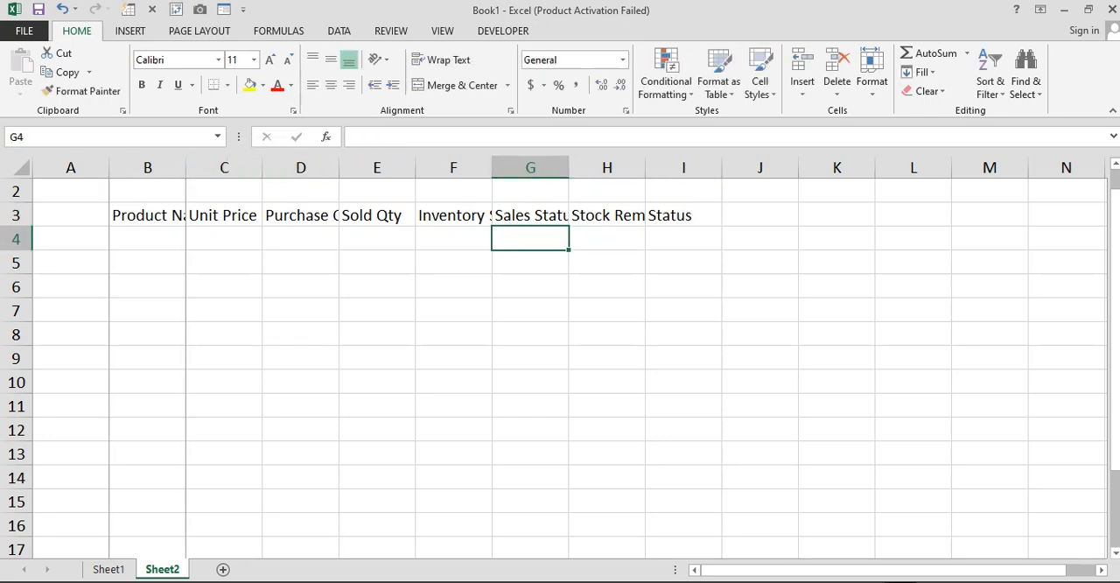
# Autofit the widths of columns B, D, F, G and H to their header text
pyautogui.doubleClick(185, 167)
pyautogui.click(339, 167)
pyautogui.doubleClick(377, 167)
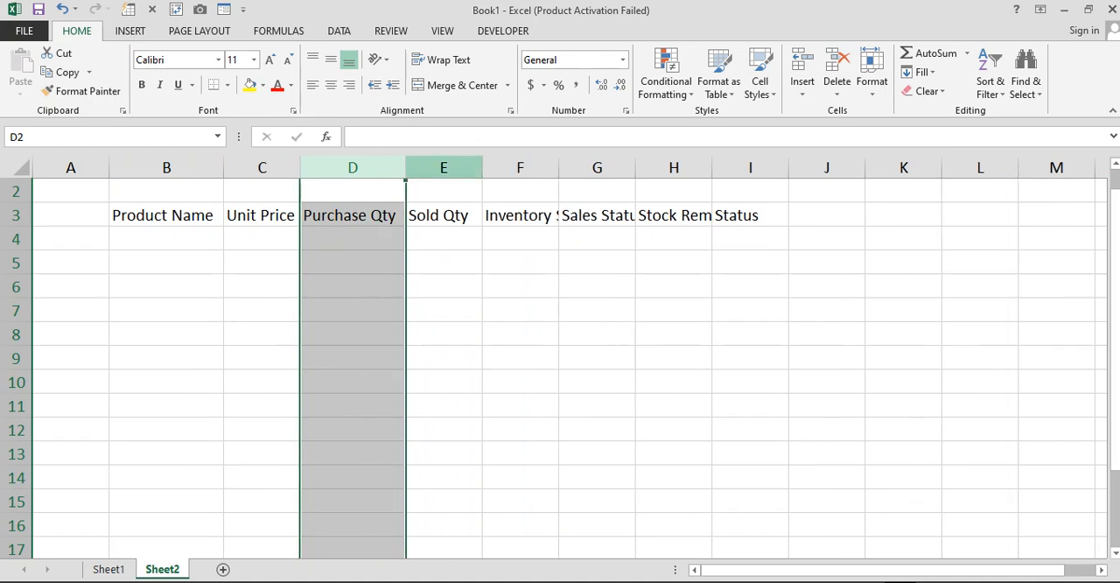
pyautogui.doubleClick(635, 167)
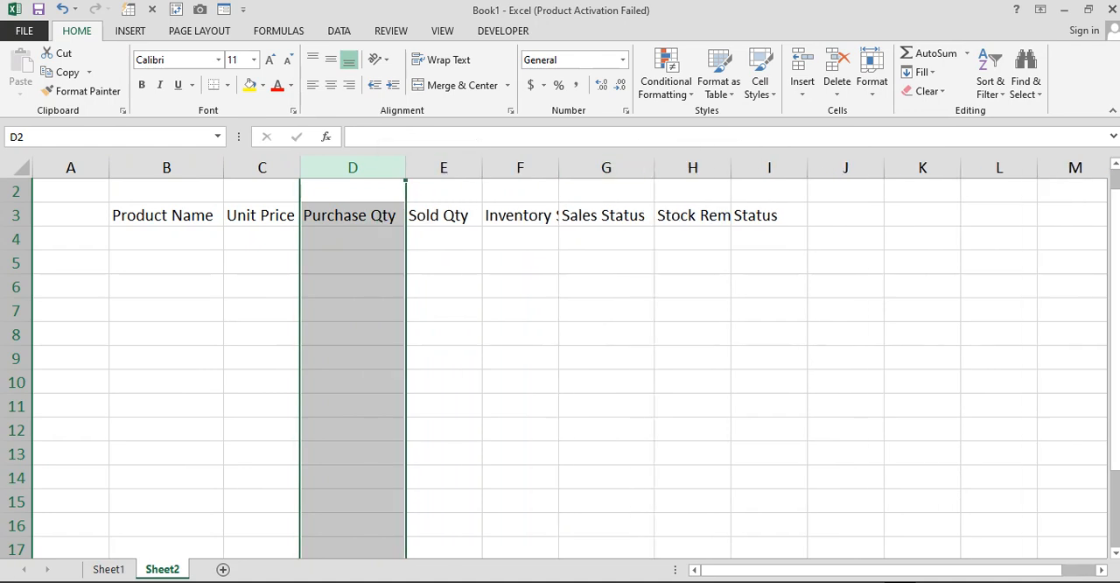
pyautogui.doubleClick(558, 167)
pyautogui.doubleClick(786, 167)
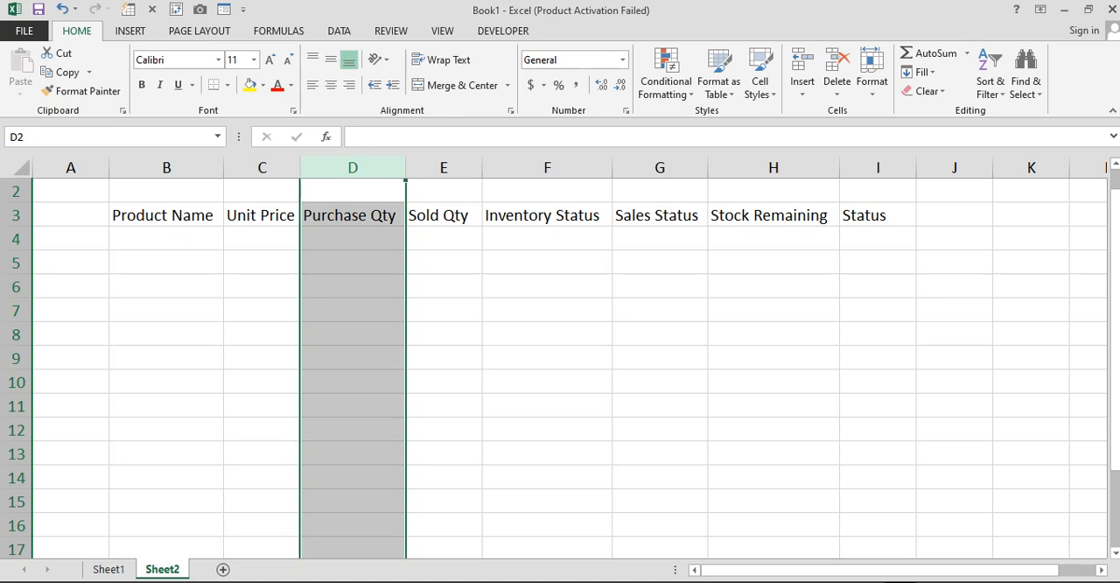
# Format the header row B3:I3 with yellow fill and bold text
pyautogui.moveTo(166, 215); pyautogui.dragTo(877, 215)
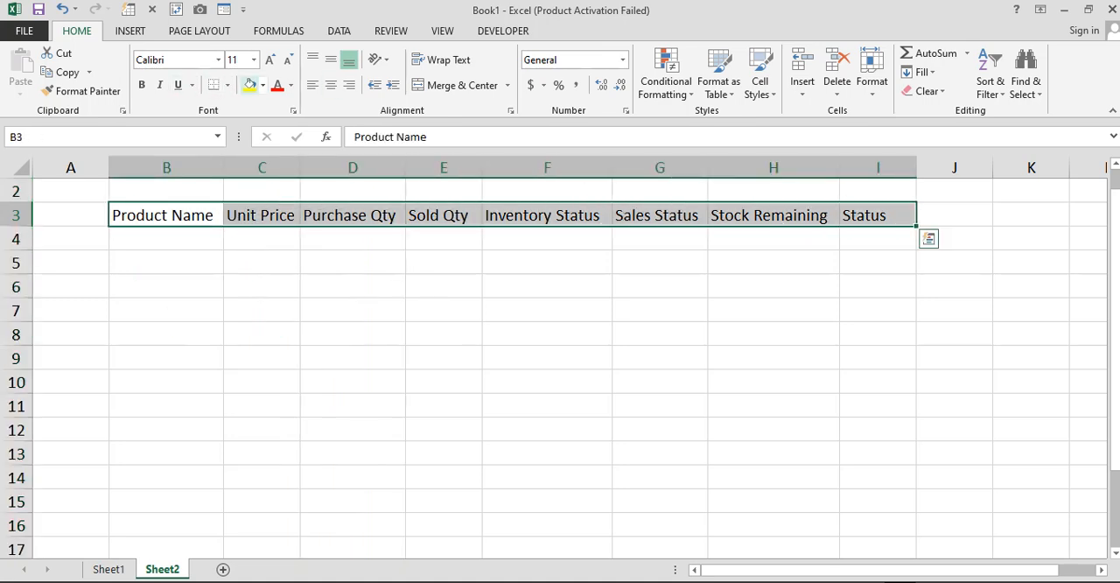
pyautogui.click(249, 85)
pyautogui.click(141, 85)
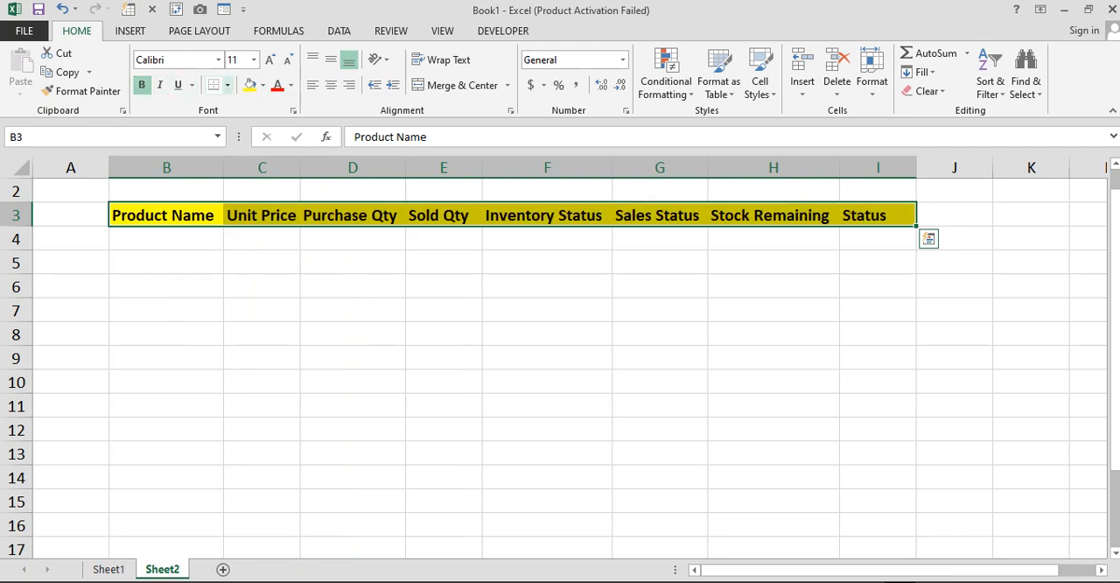
# Apply All Borders to the table range B3:I10
pyautogui.moveTo(166, 216); pyautogui.dragTo(877, 381)
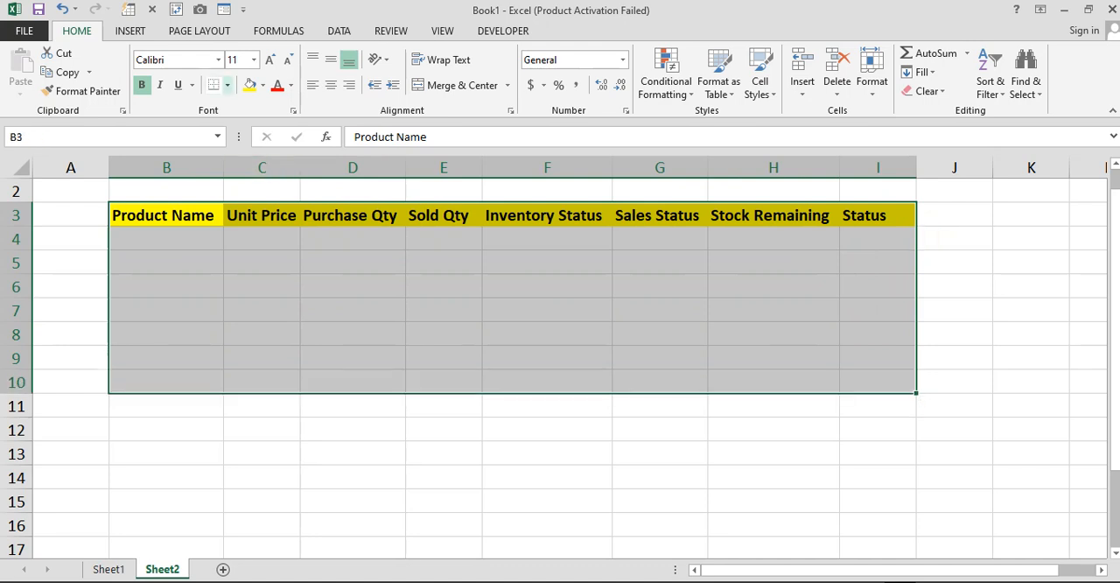
pyautogui.click(227, 85)
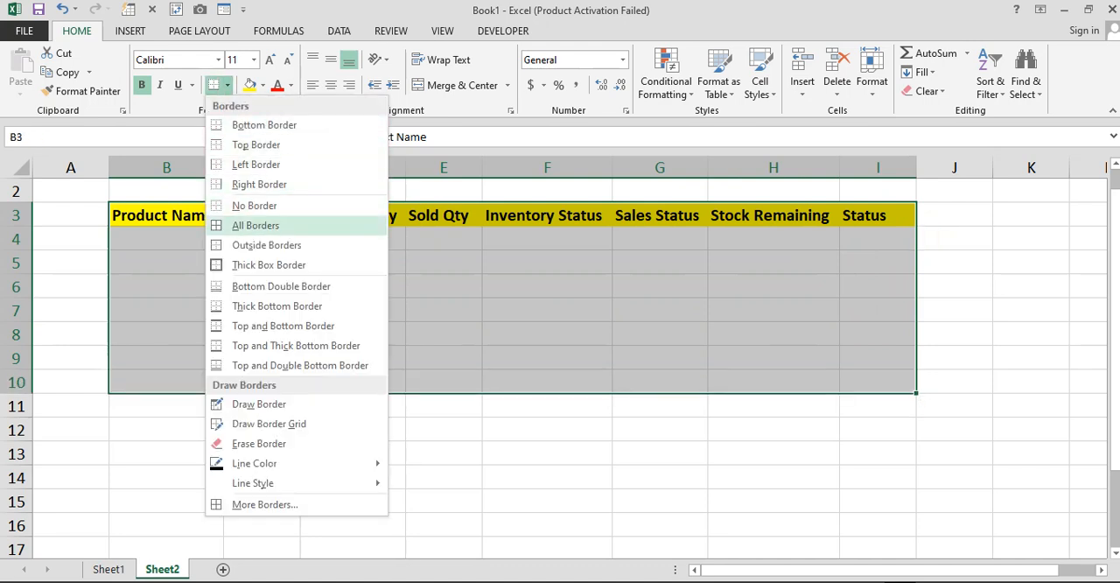
pyautogui.click(256, 225)
# Enter the product names Mouse in cell B4 and Printer in cell B5
pyautogui.click(166, 238)
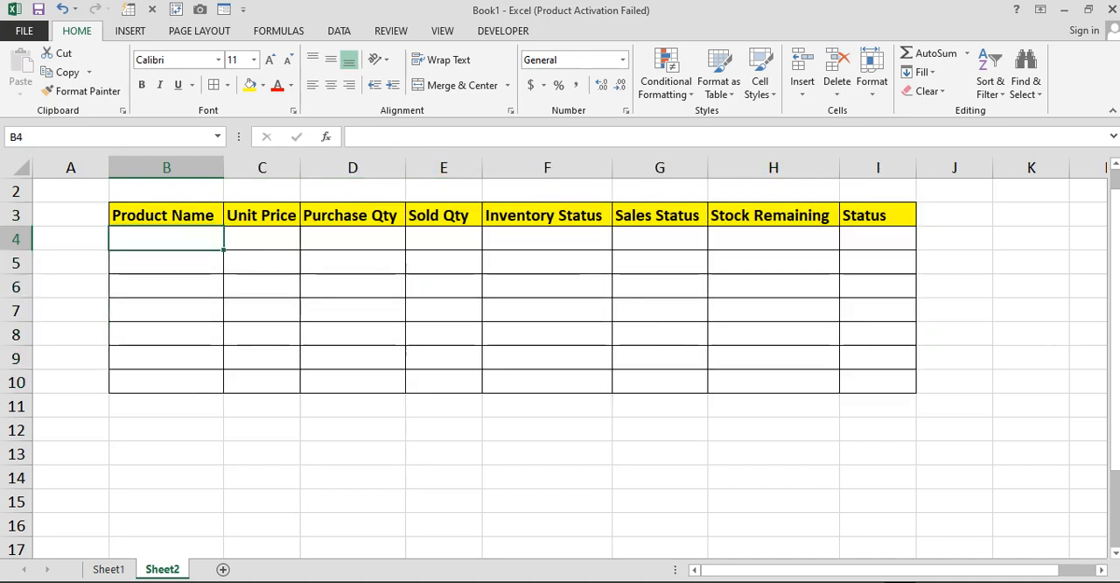
pyautogui.write('Mouse')
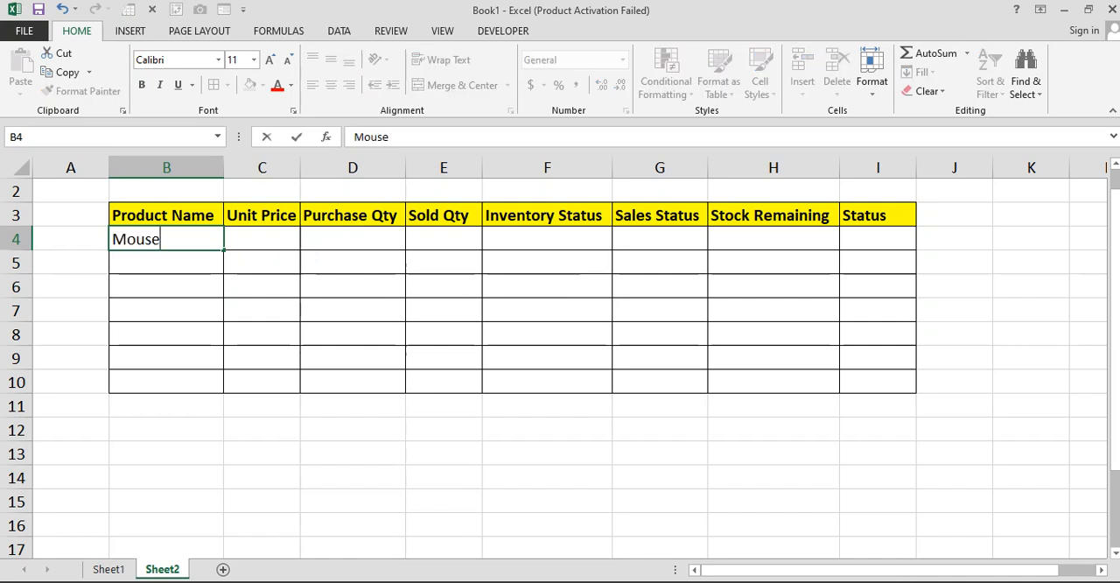
pyautogui.press('Return')
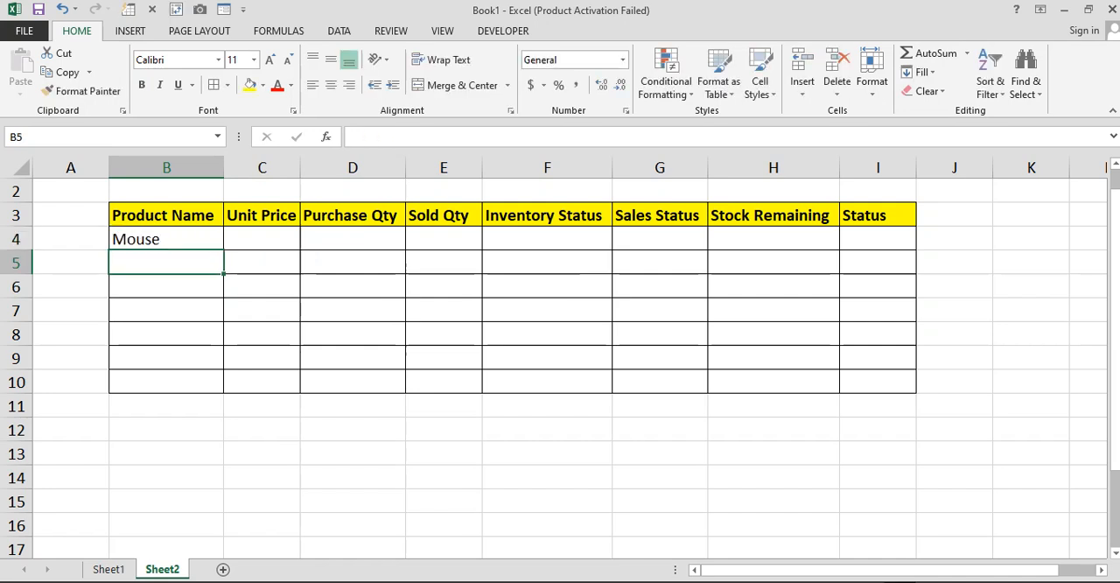
pyautogui.write('Print')
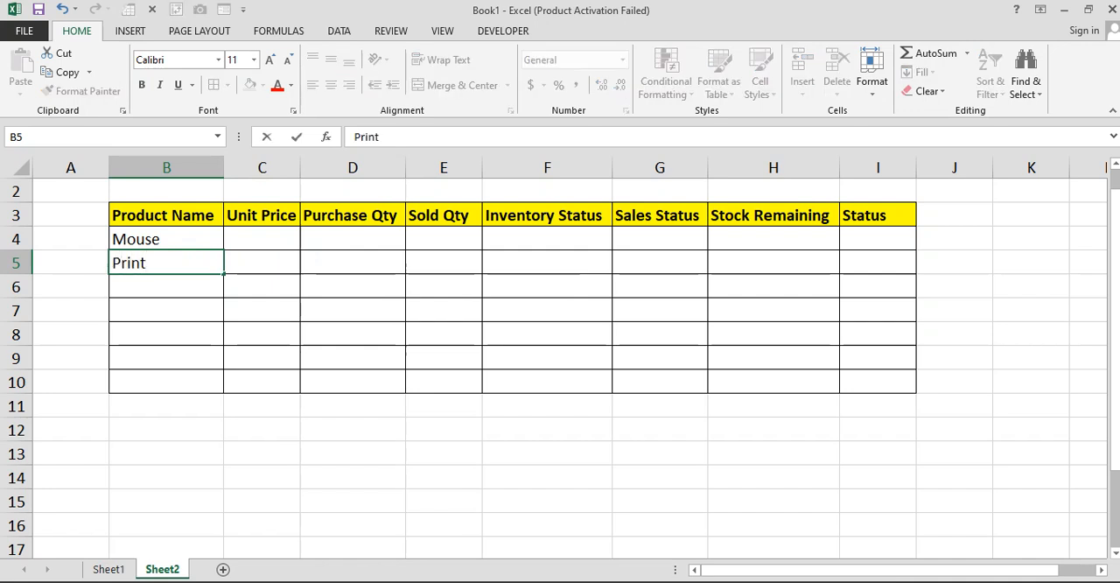
pyautogui.press('BackSpace')
pyautogui.write('ter')
pyautogui.press('Return')
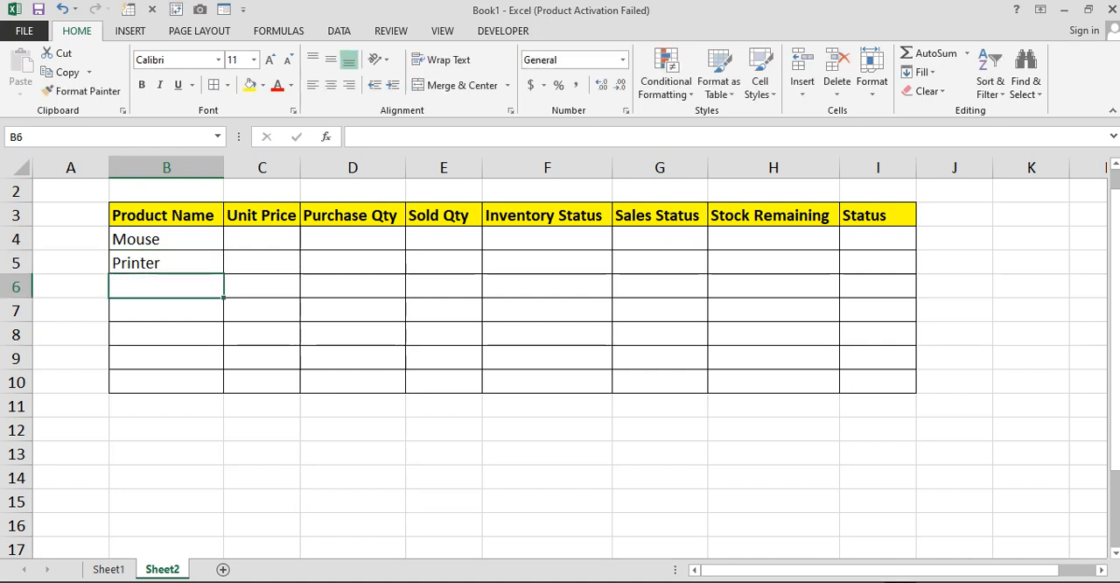
# Enter the product names LED in cell B6 and Keyboard in cell B7
pyautogui.write('LED')
pyautogui.press('Return')
pyautogui.write('Keyborad')
pyautogui.press('BackSpace')
pyautogui.press('BackSpace')
pyautogui.press('BackSpace')
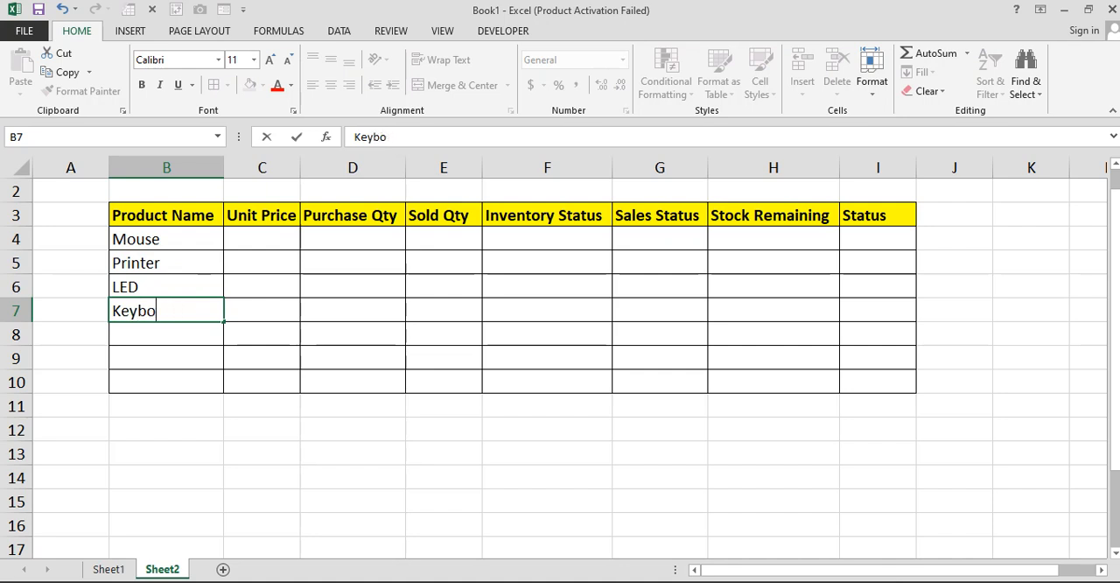
pyautogui.write('ard')
pyautogui.press('Return')
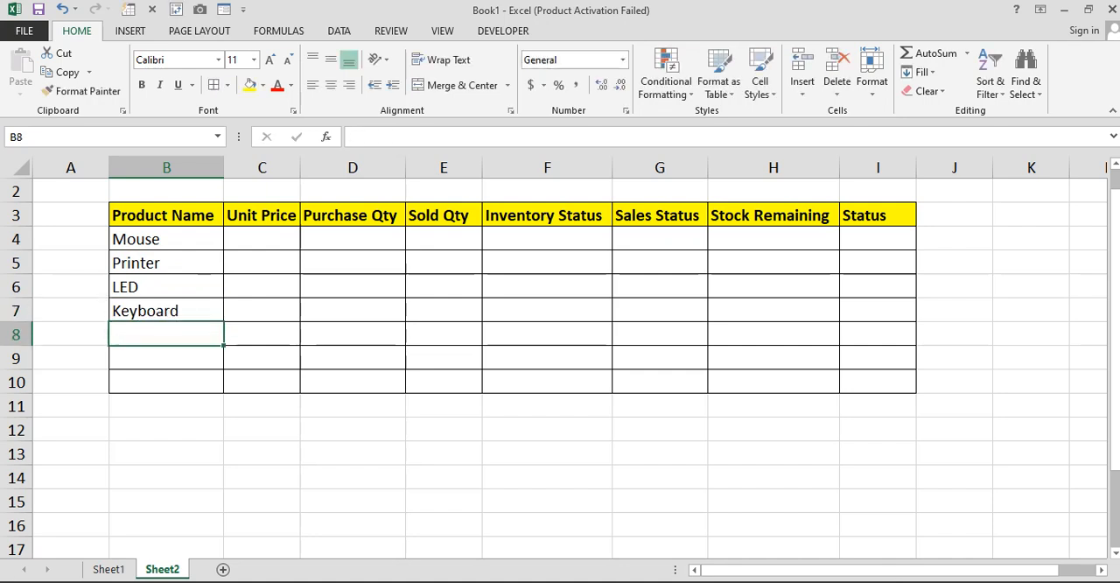
# Enter the product names RAM in cell B8 and Hard Disk in cell B9
pyautogui.write('RAM')
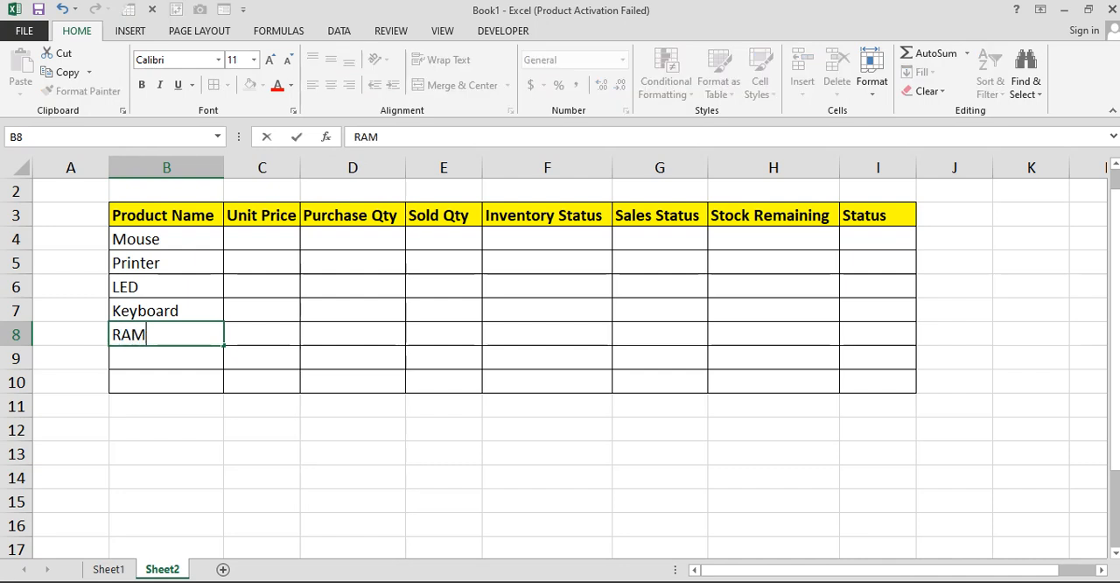
pyautogui.press('Return')
pyautogui.write('J')
pyautogui.press('BackSpace')
pyautogui.write('Hard Disk')
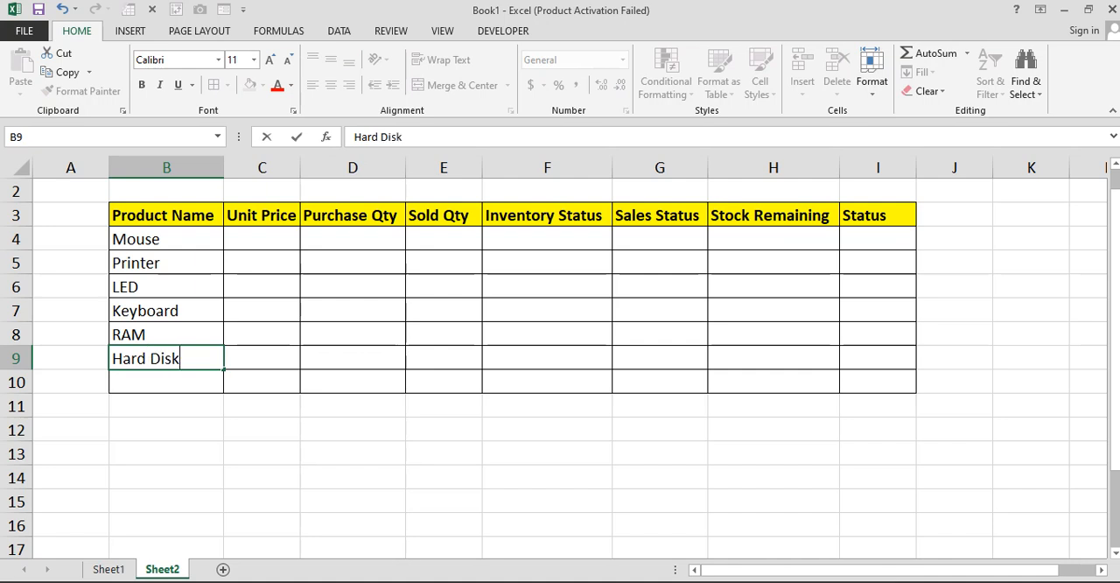
pyautogui.press('Return')
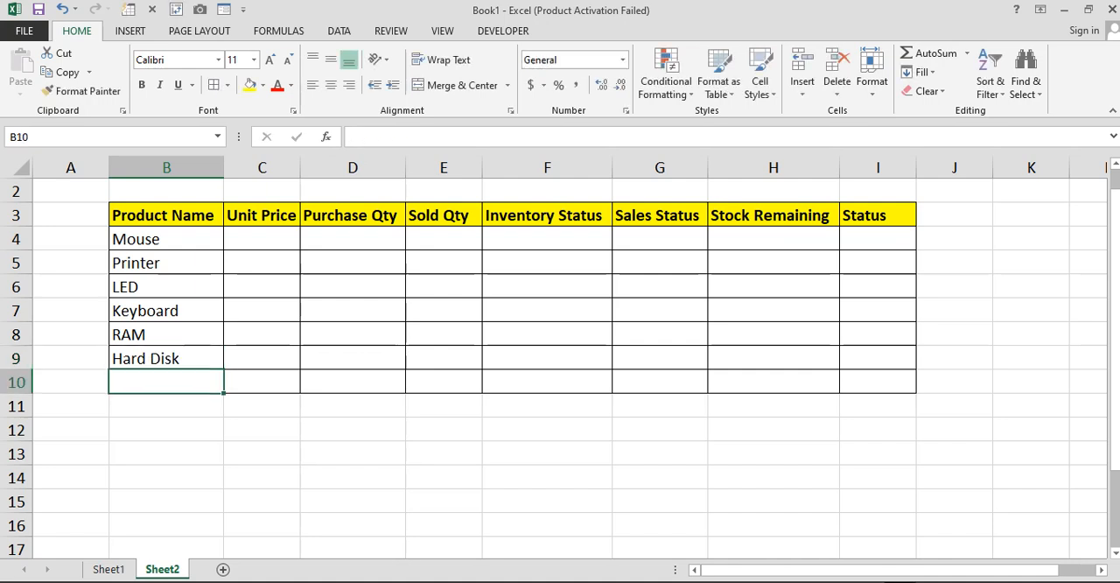
# Enter the product name Scanner in cell B10 and the Mouse unit price 1100 in cell C4
pyautogui.write('Scanner')
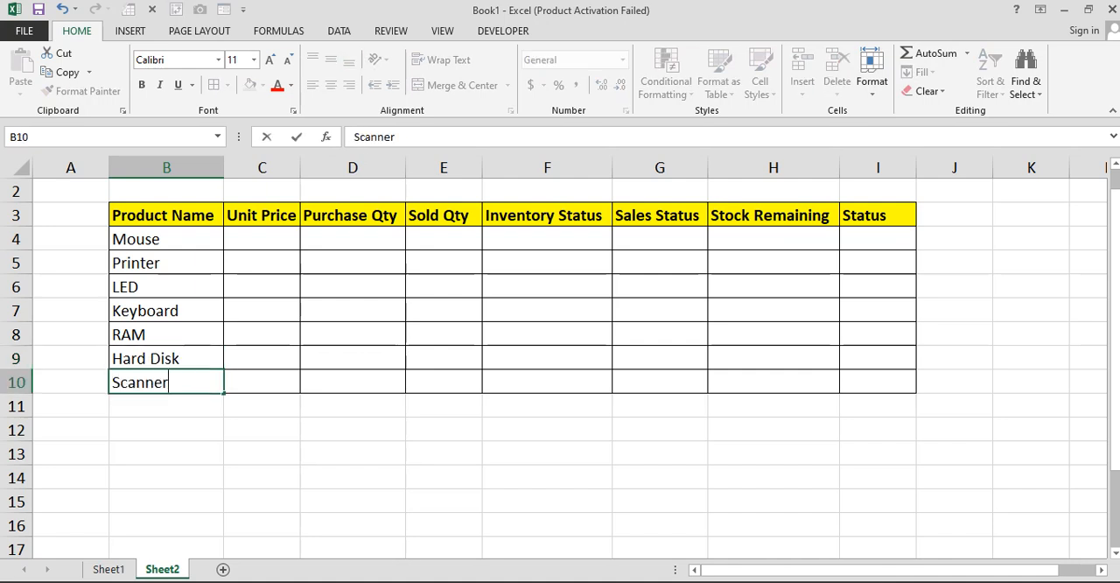
pyautogui.press('Return')
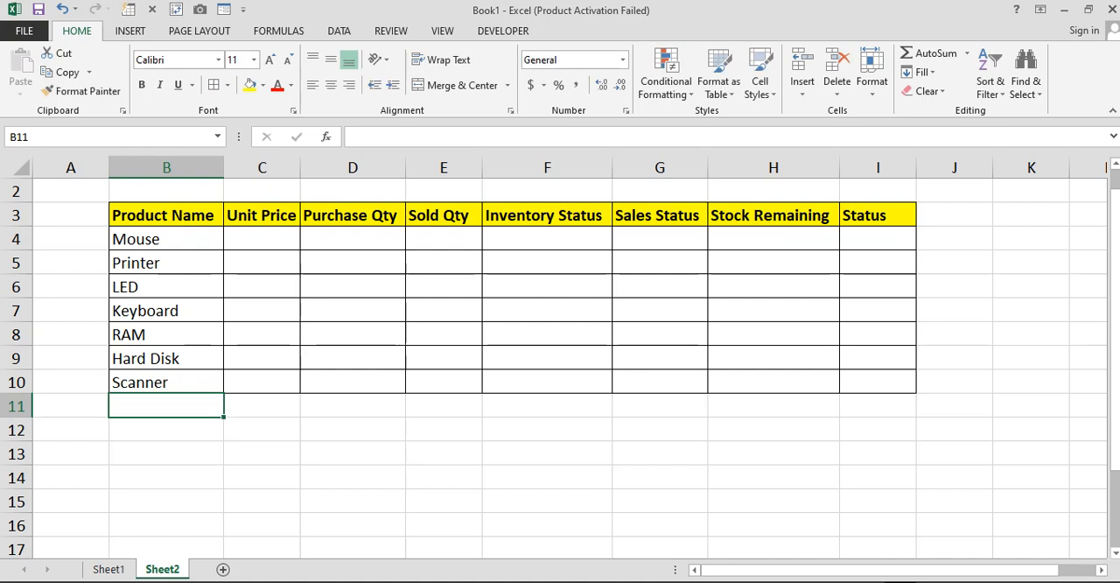
pyautogui.click(262, 238)
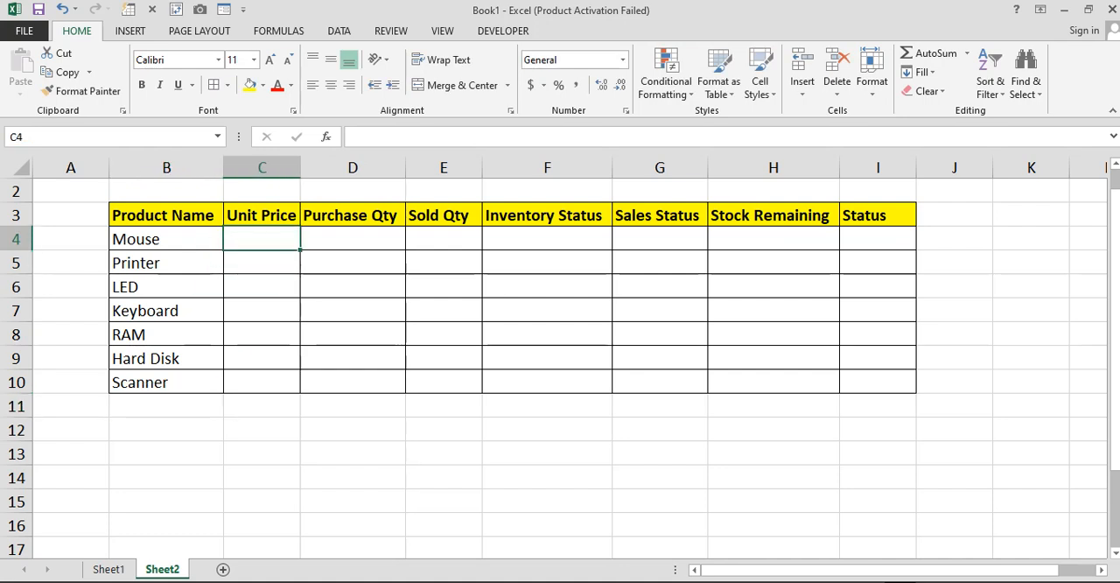
pyautogui.write('1100')
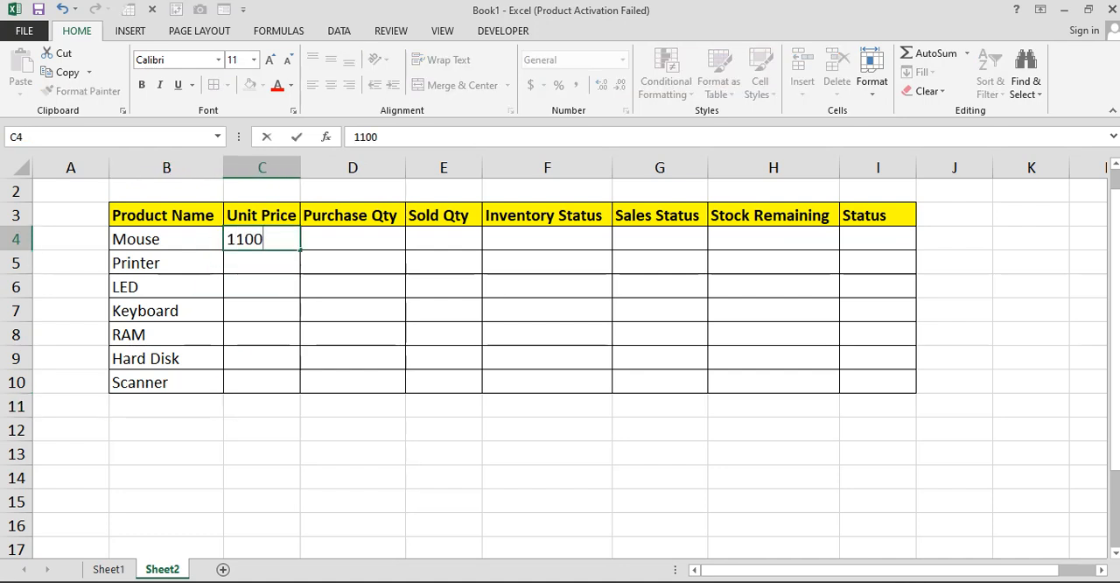
pyautogui.press('Return')
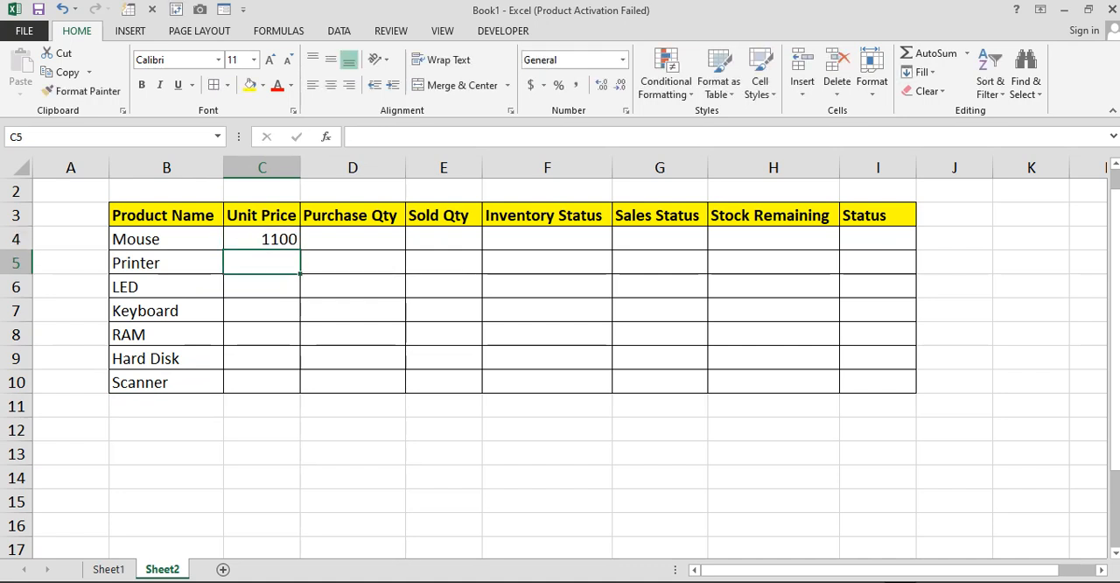
# Enter the unit prices 28000 for Printer, 15000 for LED and 2500 for Keyboard in cells C5 to C7
pyautogui.write('28000')
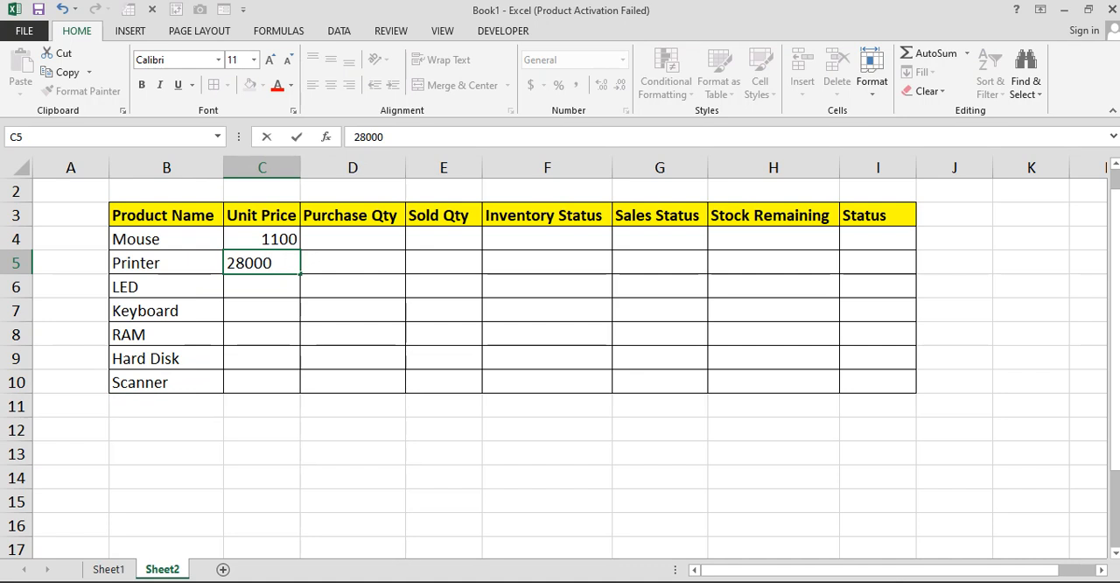
pyautogui.press('Return')
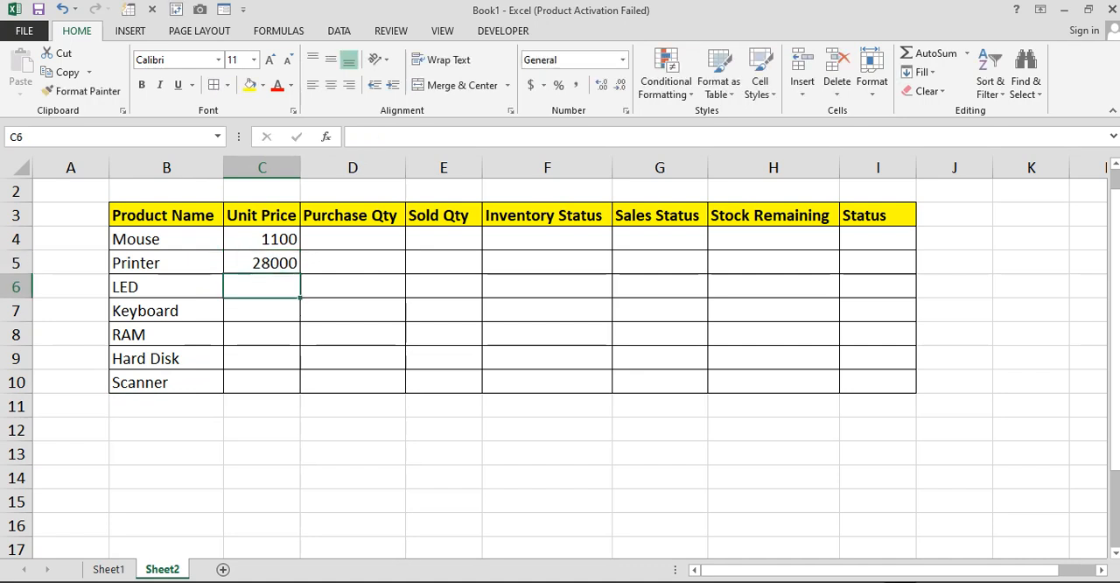
pyautogui.write('15000')
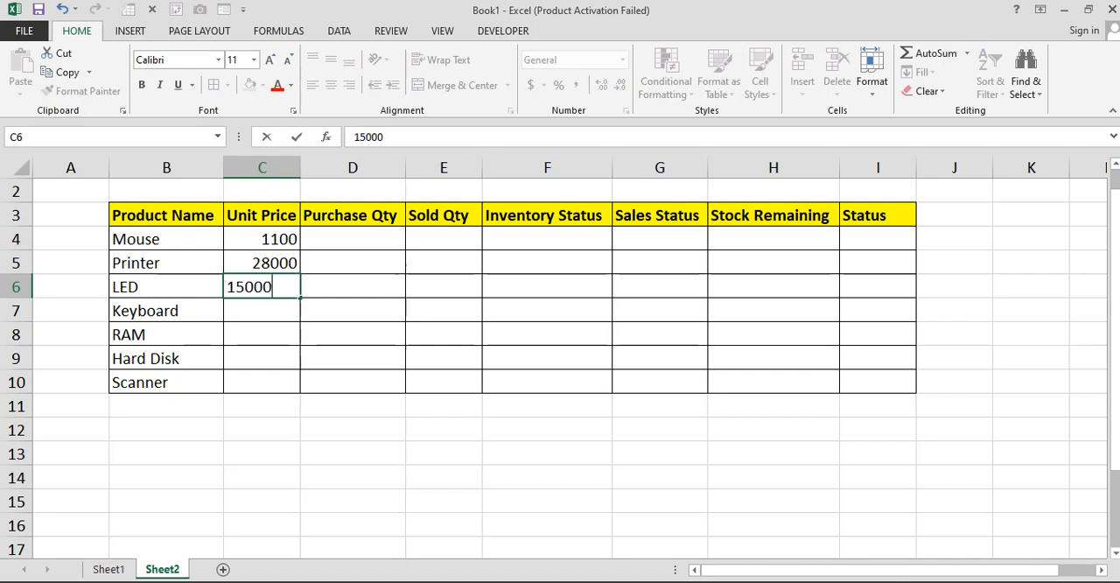
pyautogui.press('Return')
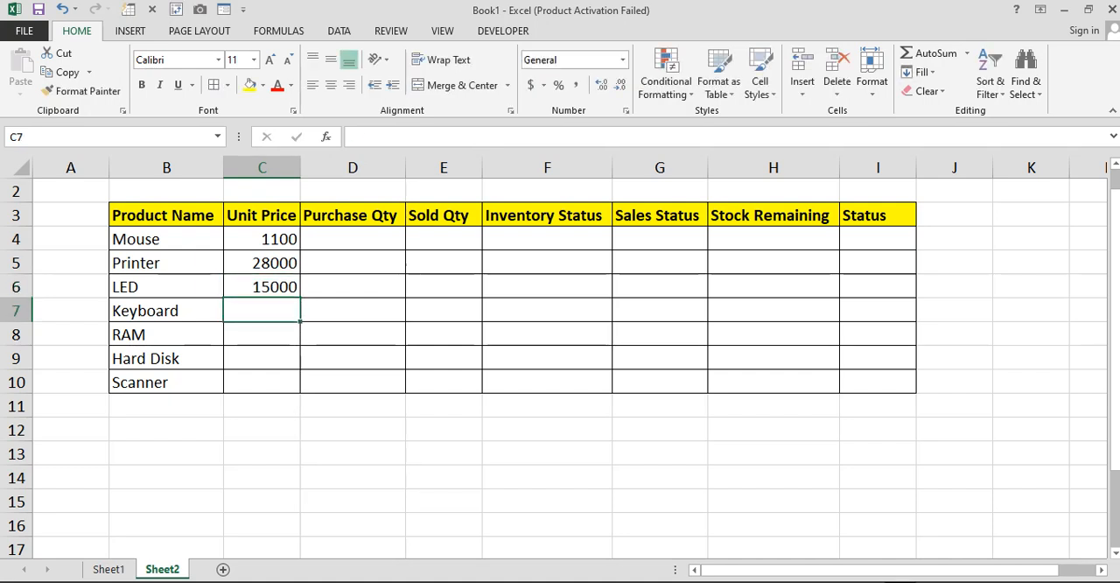
pyautogui.write('2500')
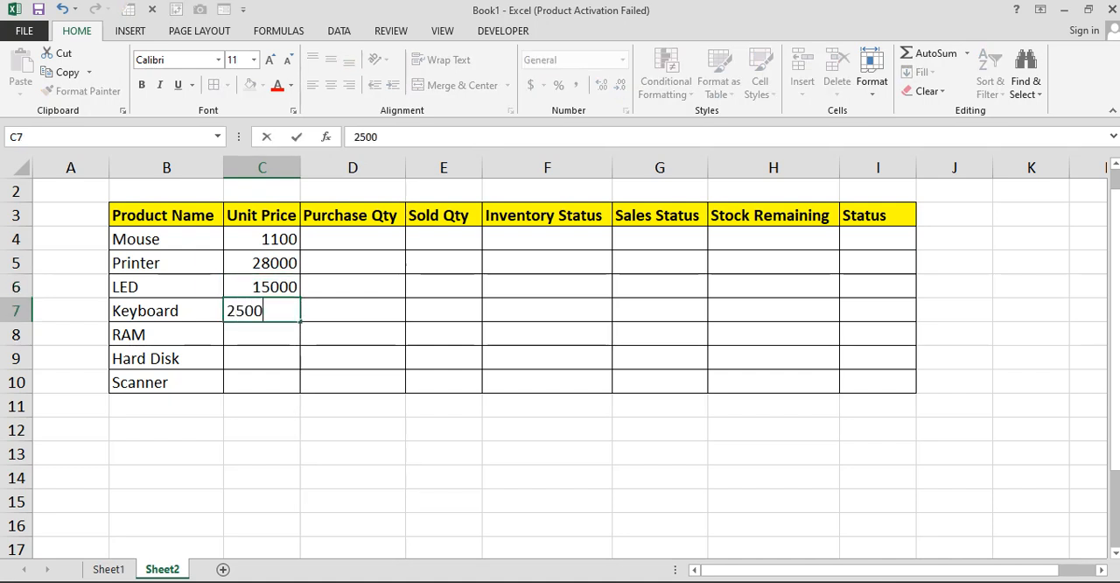
pyautogui.press('Return')
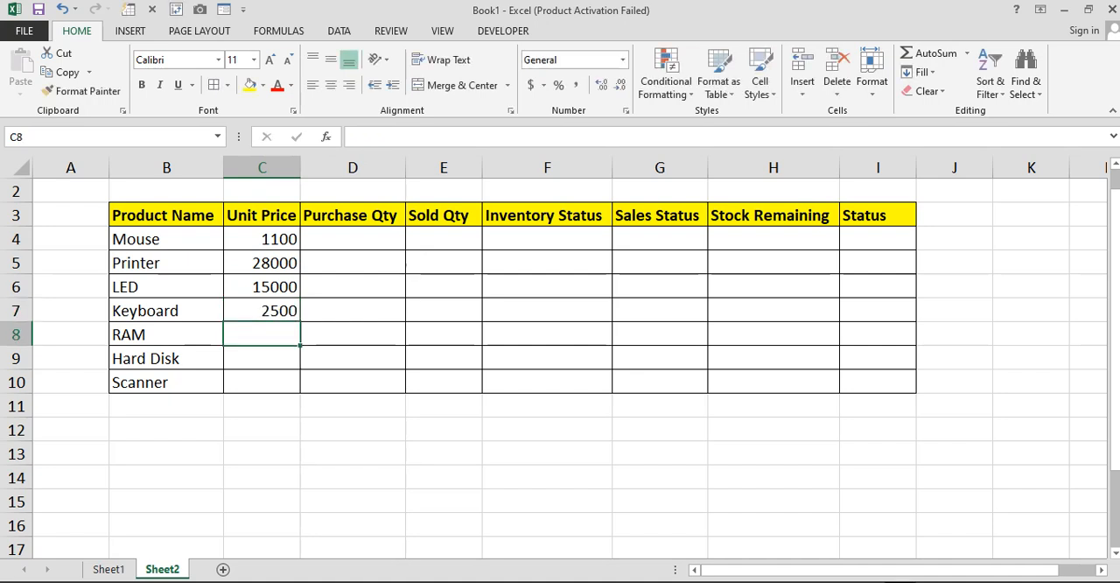
# Enter the unit prices 3500 for RAM, 7500 for Hard Disk and 18500 for Scanner in cells C8 to C10
pyautogui.write('3500')
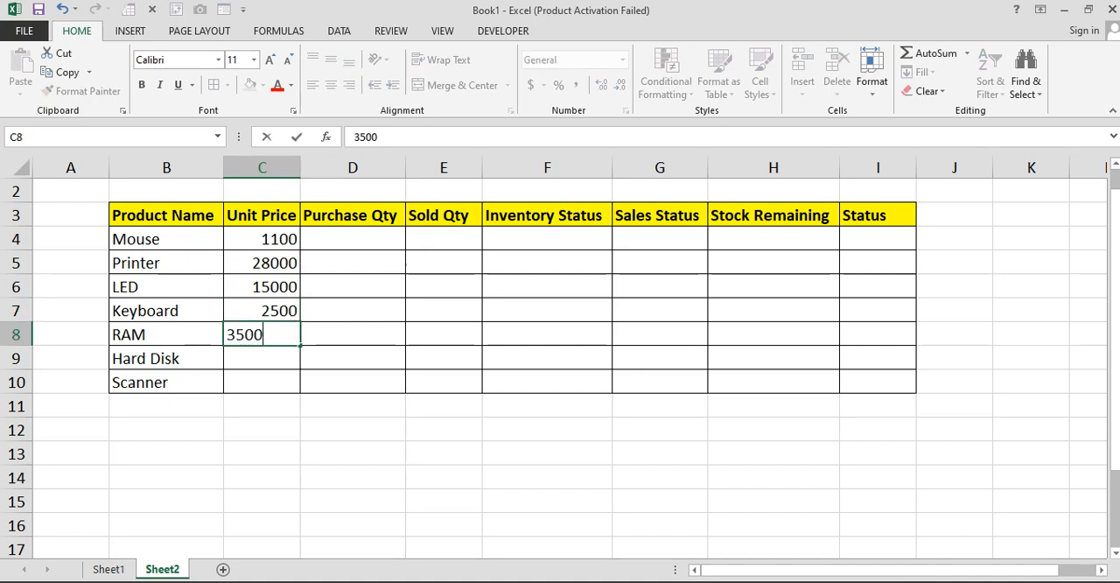
pyautogui.press('Return')
pyautogui.write('7500')
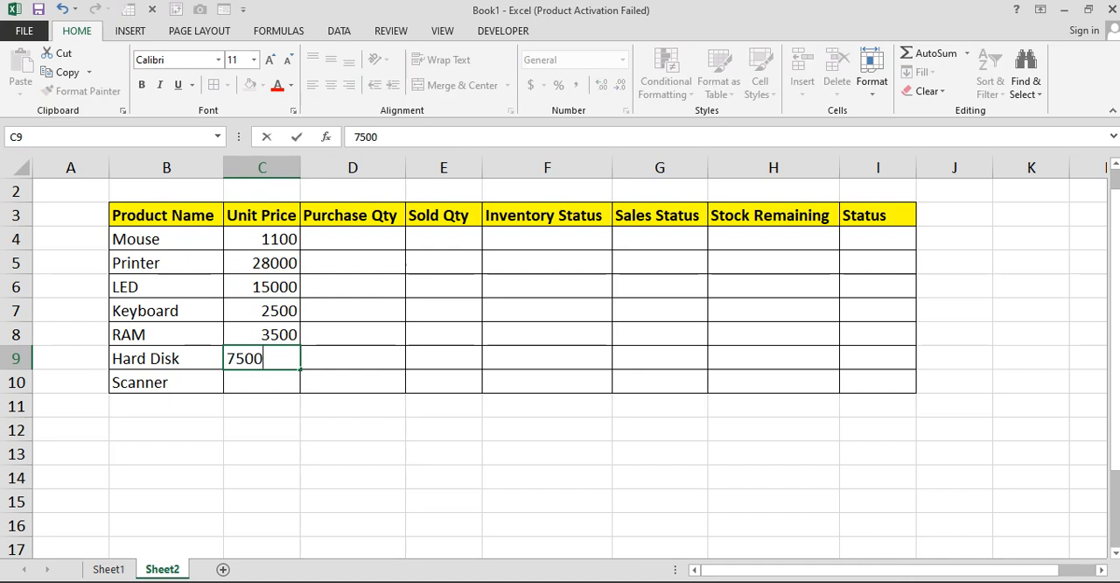
pyautogui.press('Return')
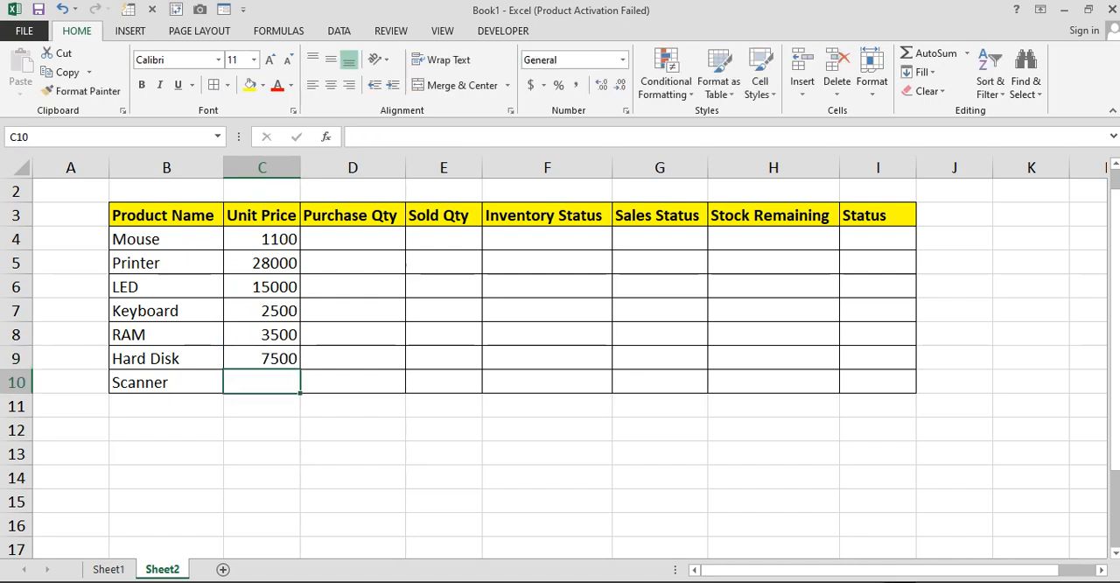
pyautogui.write('18500')
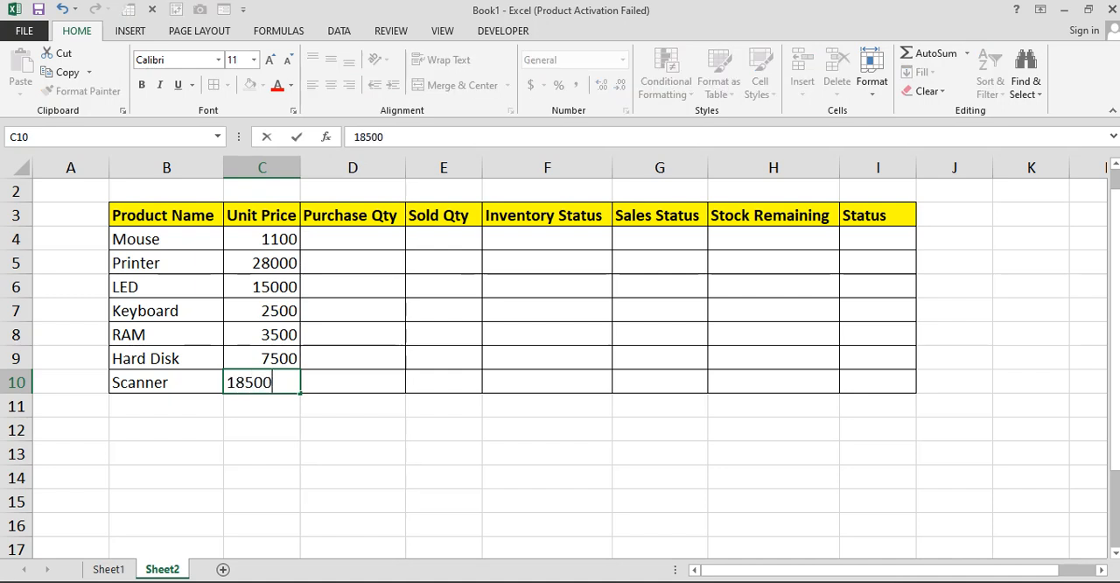
pyautogui.press('Return')
# Apply the Comma Style number format to the price and quantity range C4:E10
pyautogui.moveTo(261, 239); pyautogui.dragTo(443, 383)
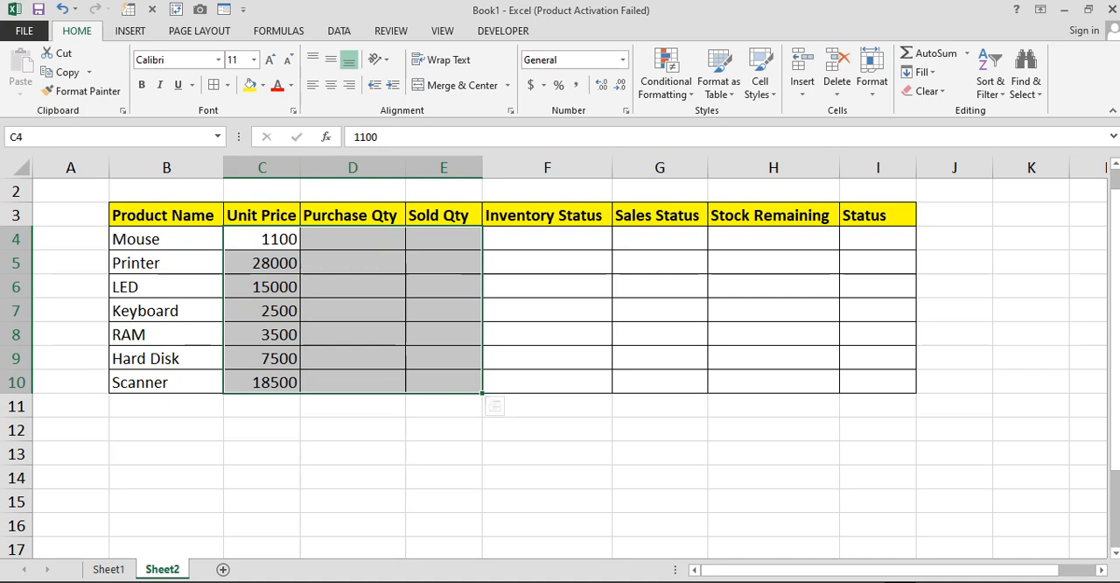
pyautogui.click(575, 85)
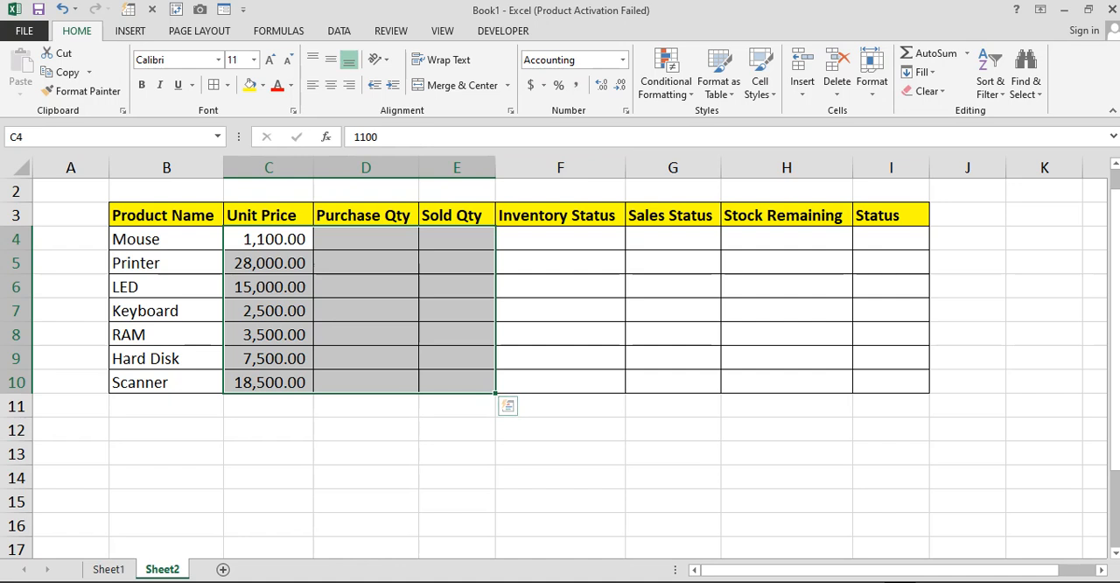
# Enter the purchase quantities 60 for Mouse, 80 for Printer and 45 for LED in cells D4 to D6
pyautogui.click(366, 239)
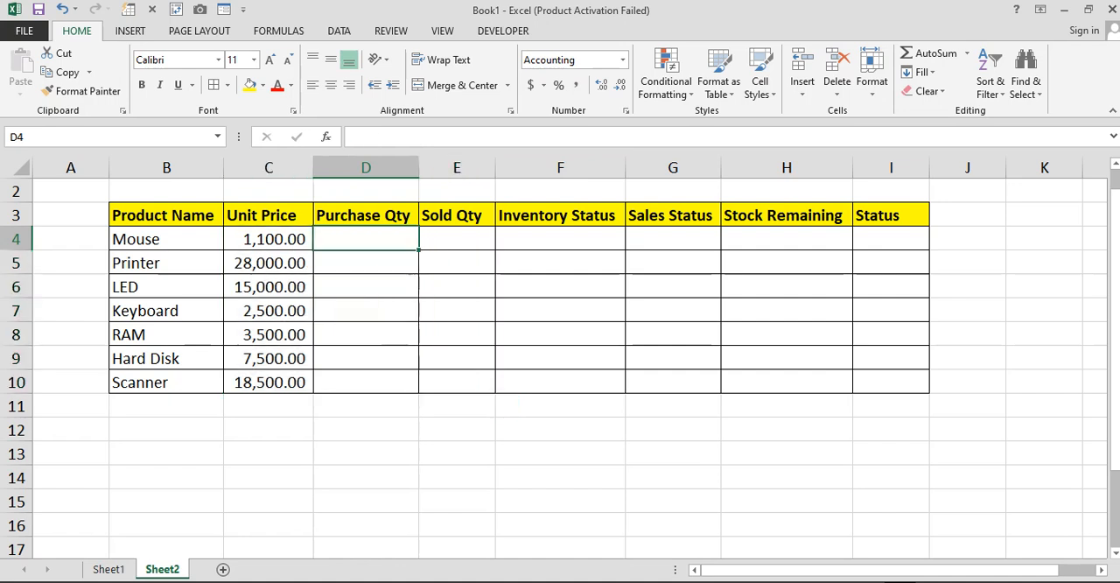
pyautogui.write('60')
pyautogui.press('Return')
pyautogui.write('80')
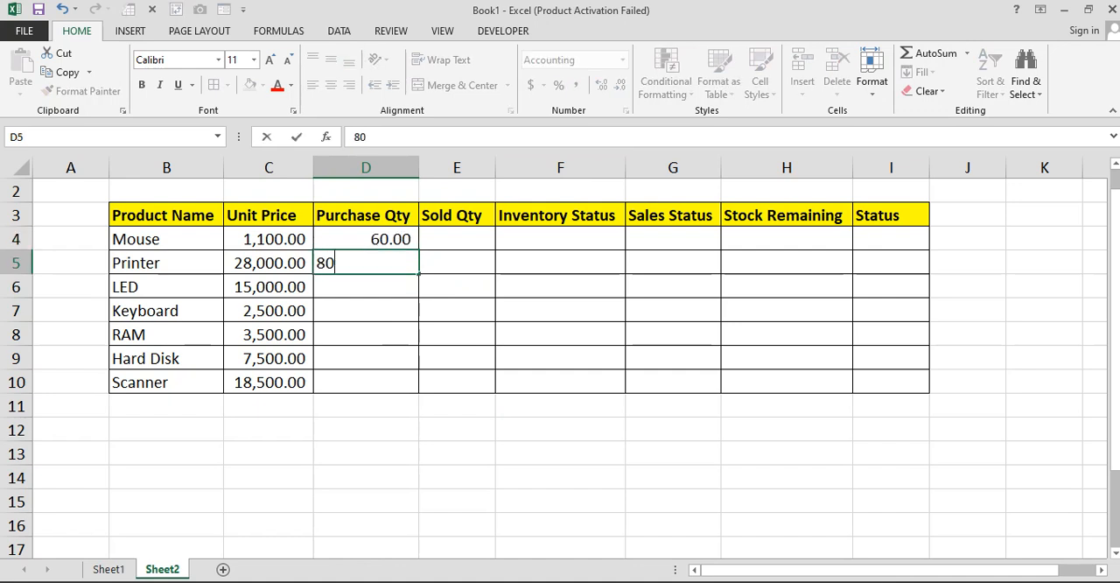
pyautogui.press('Return')
pyautogui.write('45')
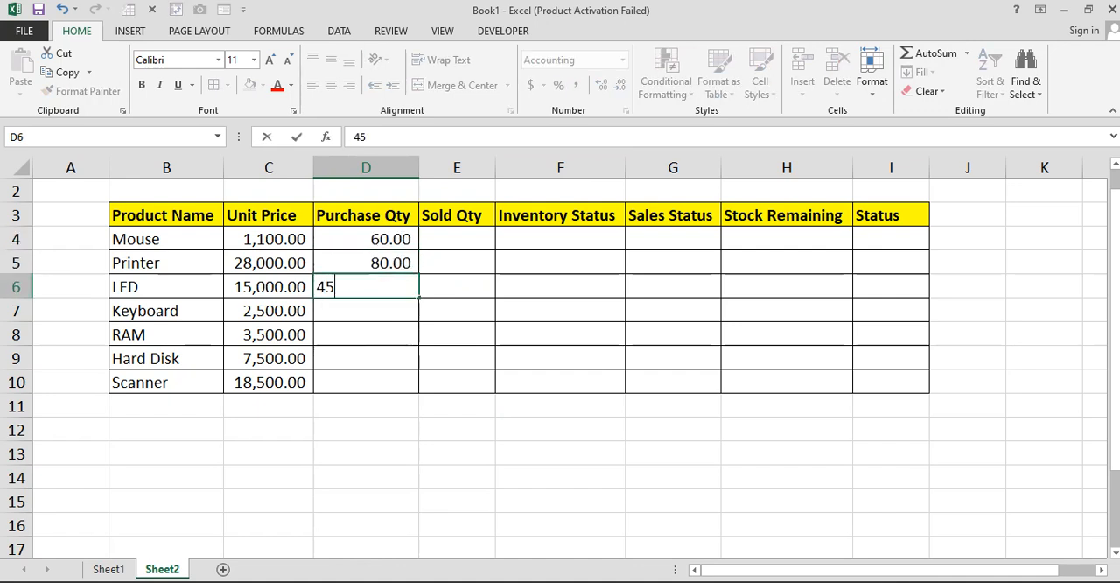
pyautogui.press('Return')
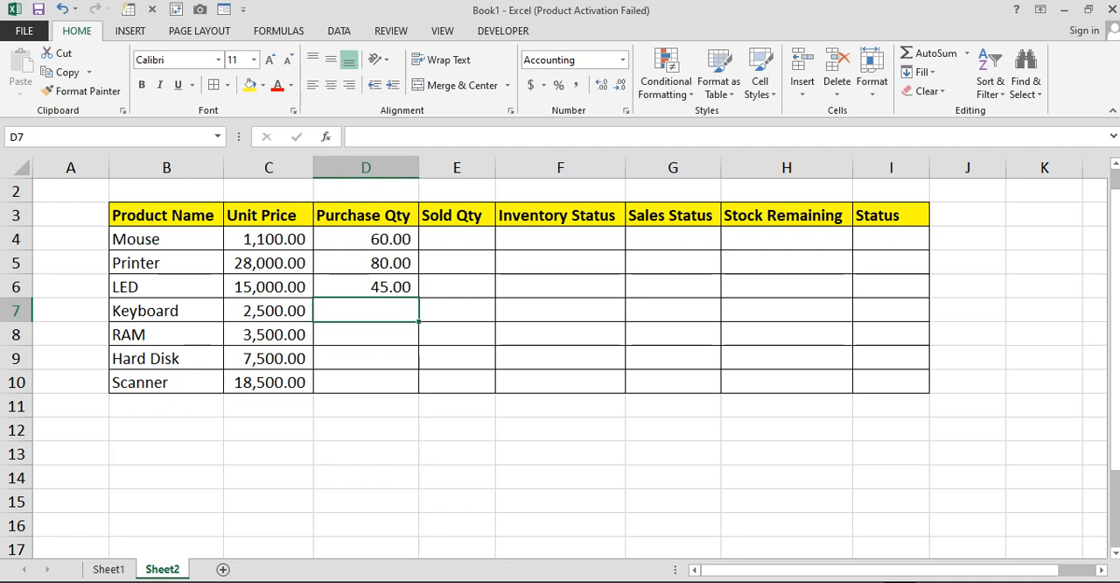
# Enter the purchase quantities 50 for Keyboard, 90 for RAM, 40 for Hard Disk and 20 for Scanner in cells D7 to D10
pyautogui.write('50')
pyautogui.press('Return')
pyautogui.write('90')
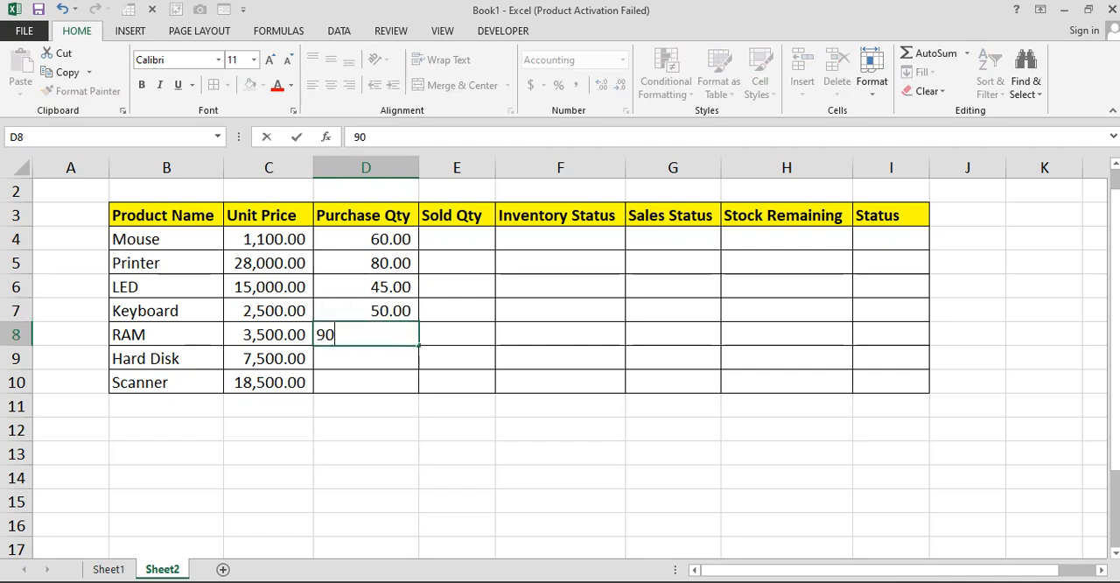
pyautogui.press('Return')
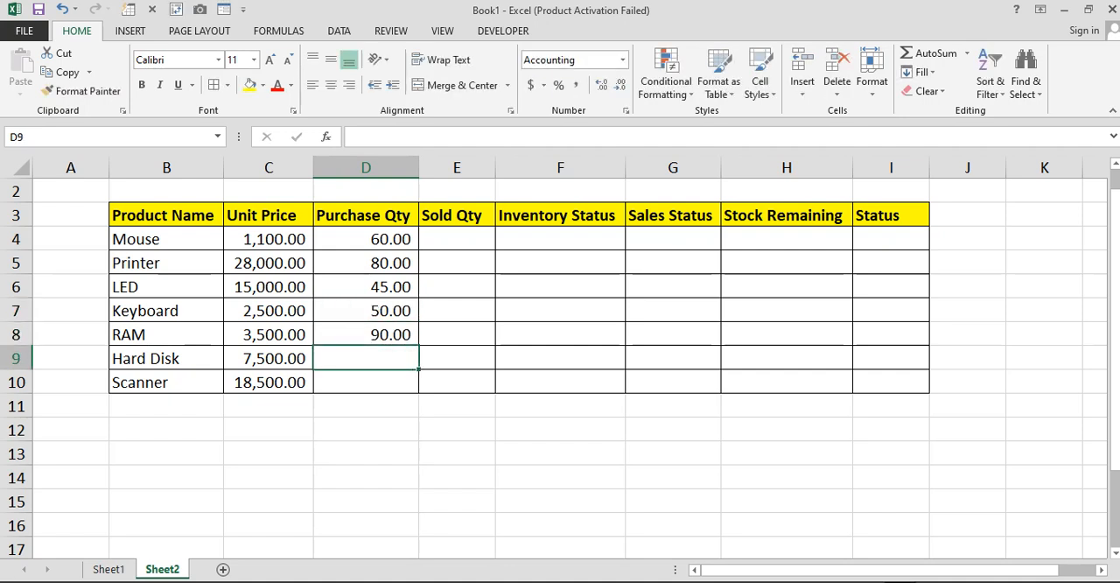
pyautogui.write('45')
pyautogui.press('BackSpace')
pyautogui.write('0')
pyautogui.press('Return')
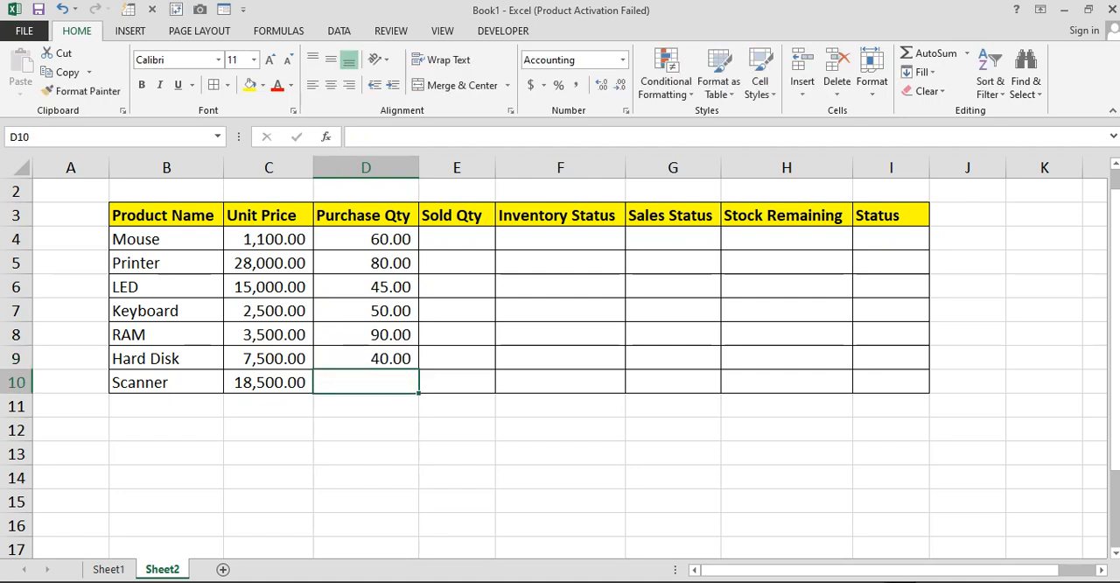
pyautogui.write('20')
pyautogui.press('Return')
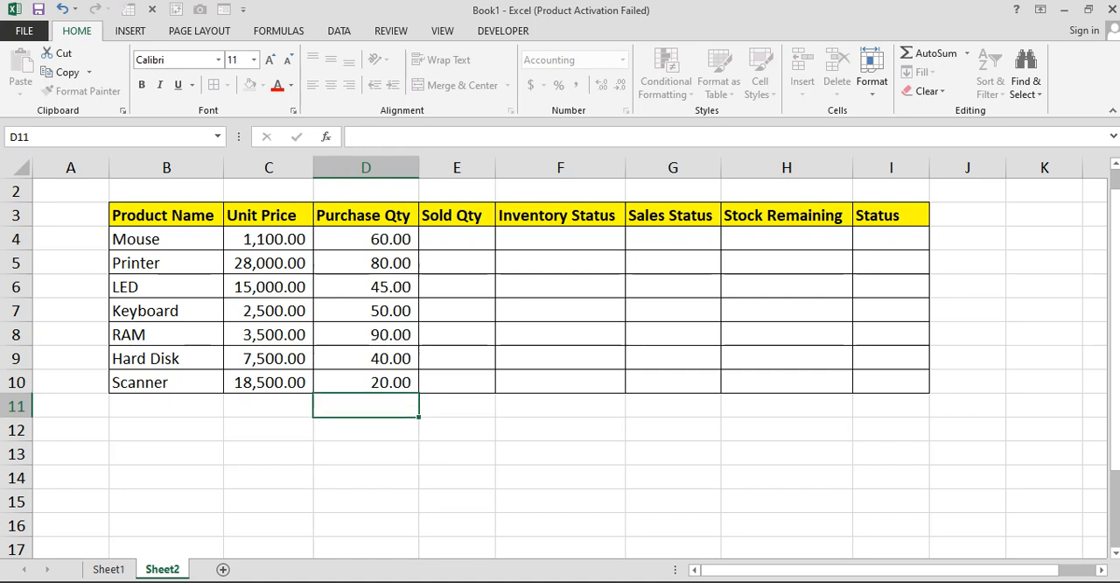
# Enter the sold quantities 30 for Mouse, 25 for Printer and 25 for LED in cells E4 to E6
pyautogui.click(457, 239)
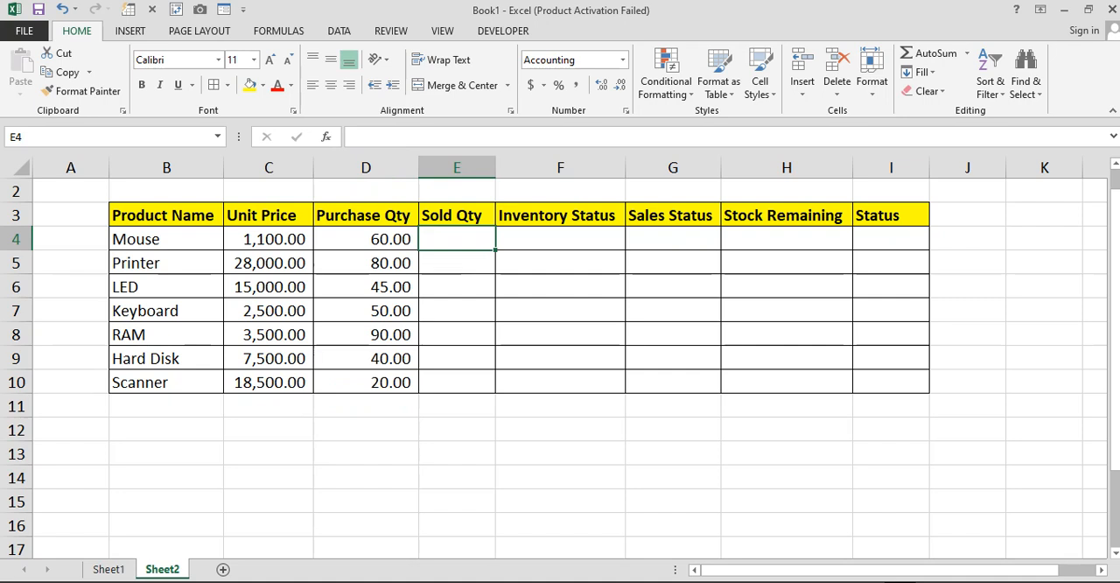
pyautogui.write('30')
pyautogui.press('Return')
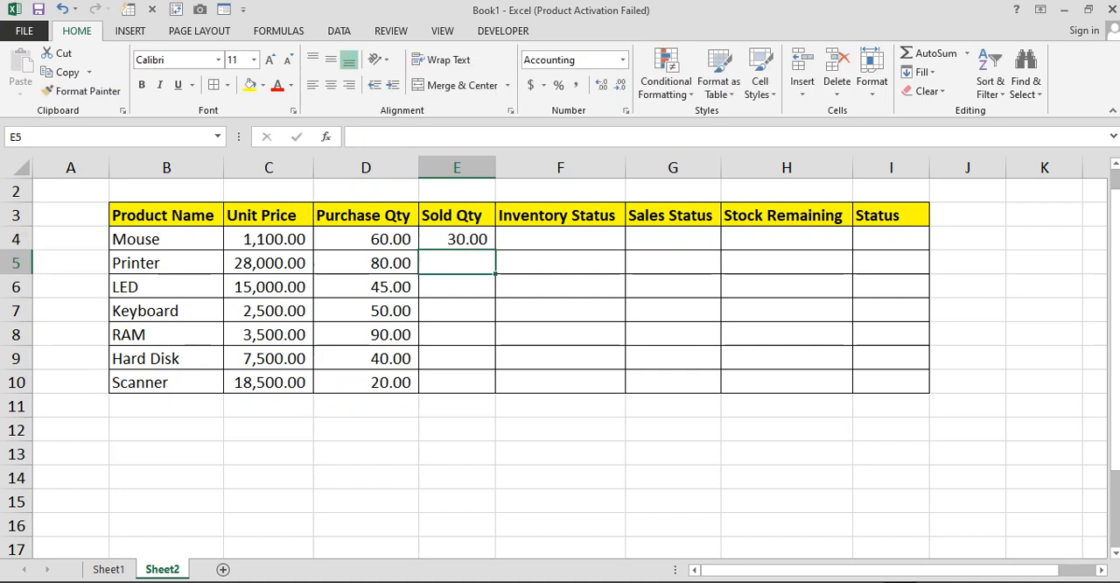
pyautogui.write('25')
pyautogui.press('Return')
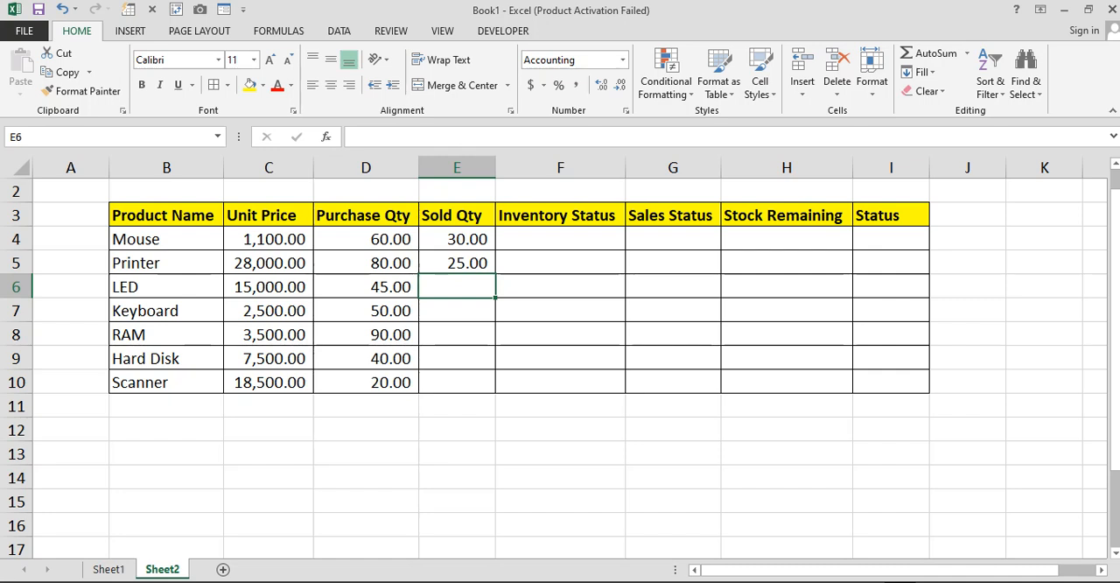
pyautogui.write('25')
pyautogui.press('Return')
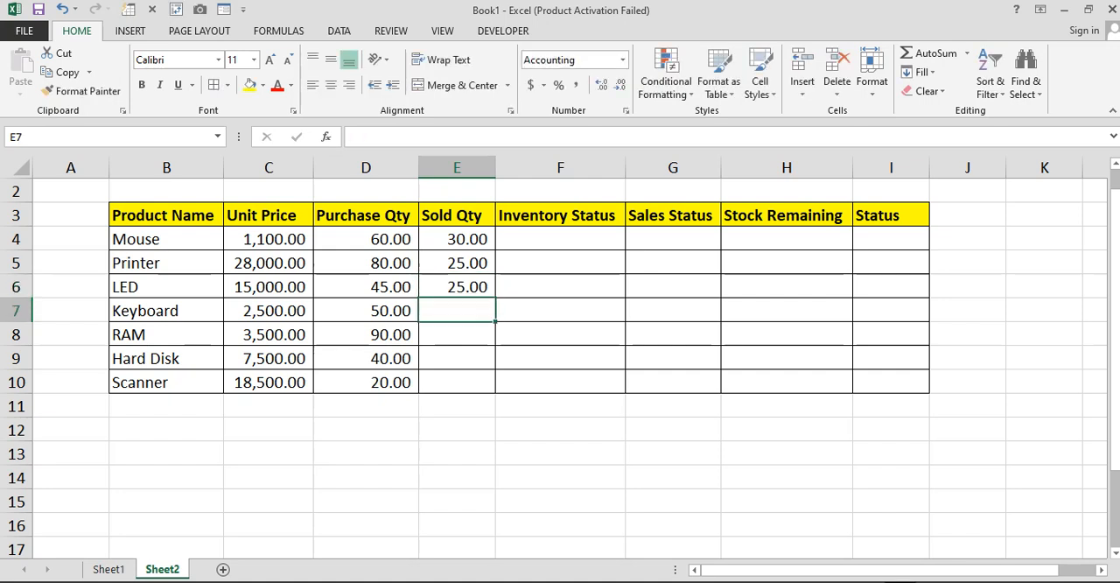
# Enter the sold quantities 10 for Keyboard, 65 for RAM, 22 for Hard Disk and 5 for Scanner in cells E7 to E10
pyautogui.write('10')
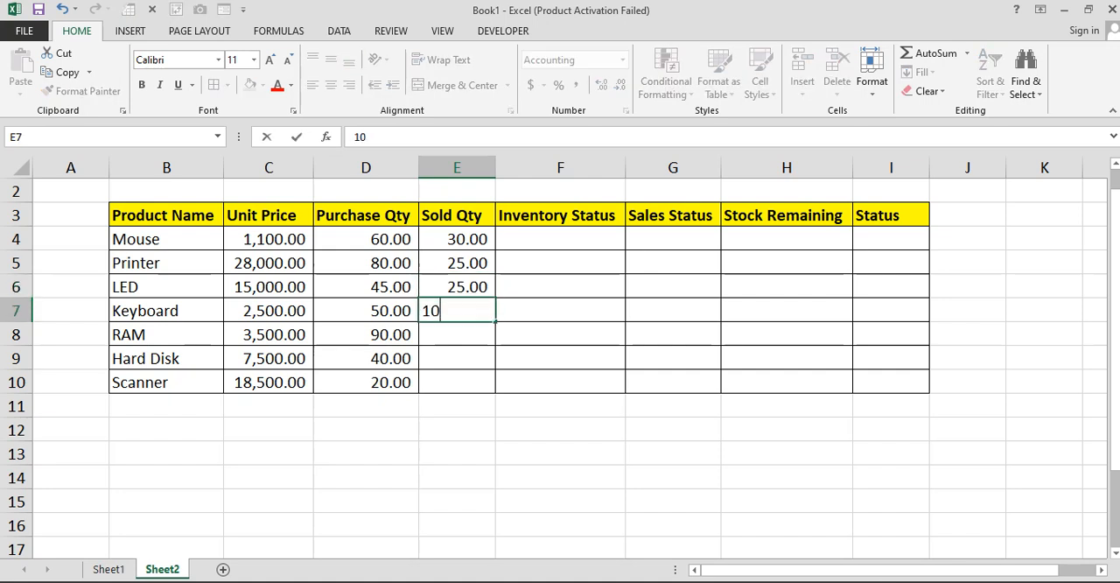
pyautogui.press('Return')
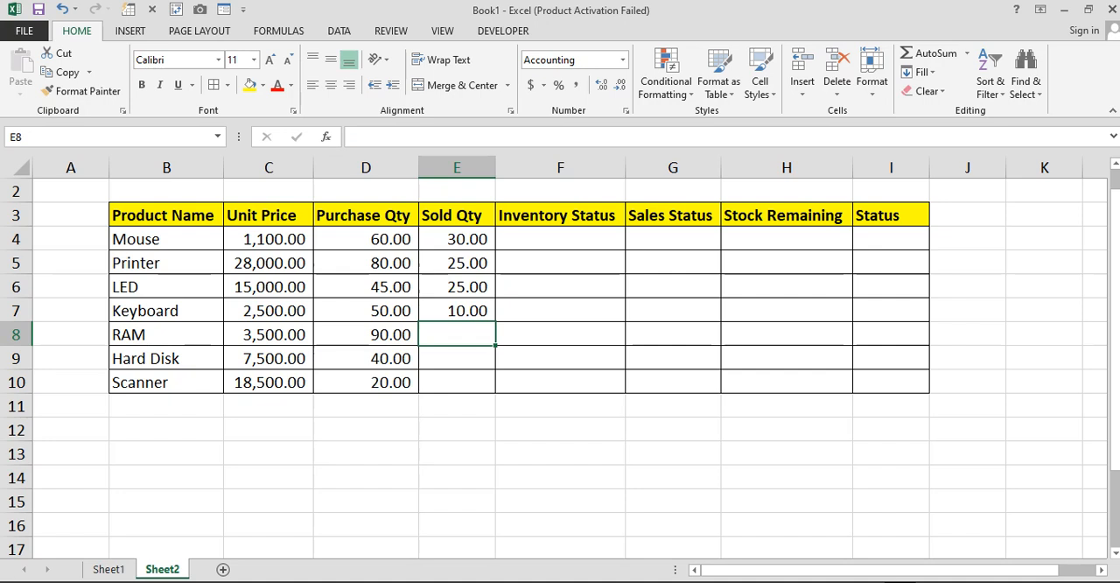
pyautogui.write('65')
pyautogui.press('Return')
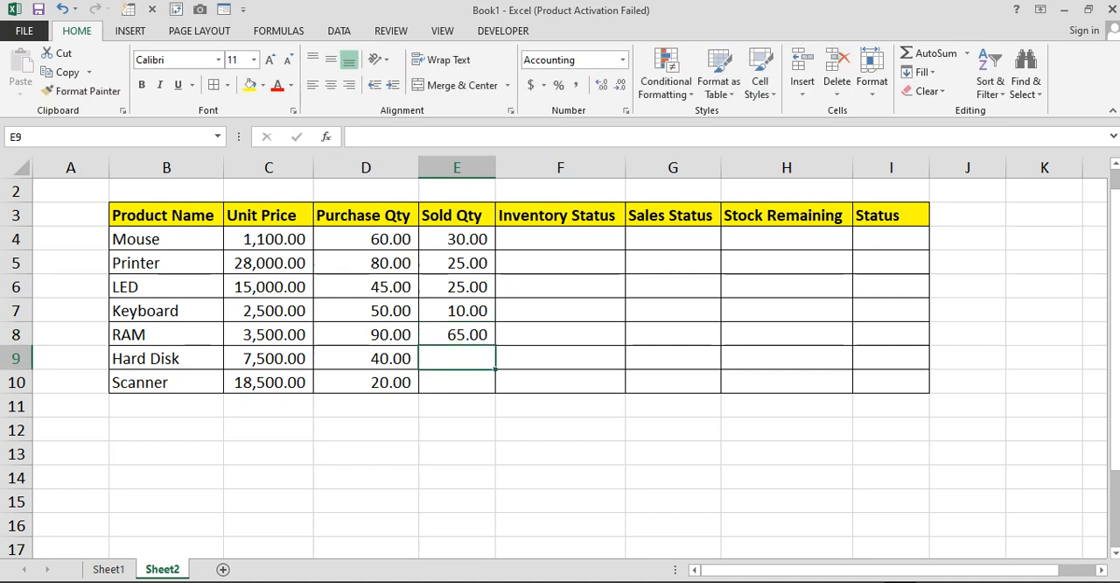
pyautogui.write('22')
pyautogui.press('Return')
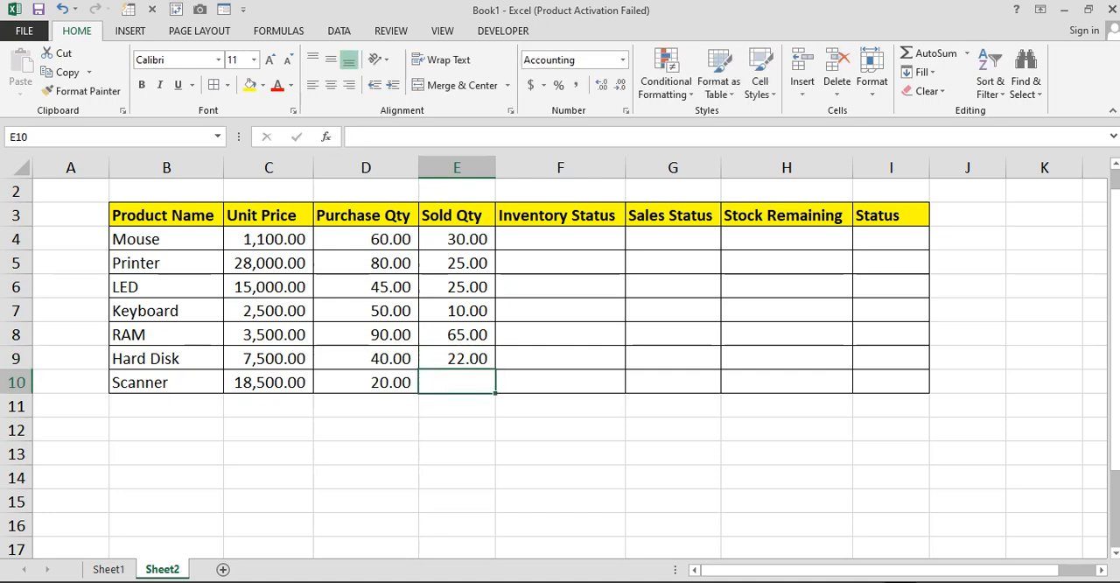
pyautogui.write('5')
pyautogui.press('Return')
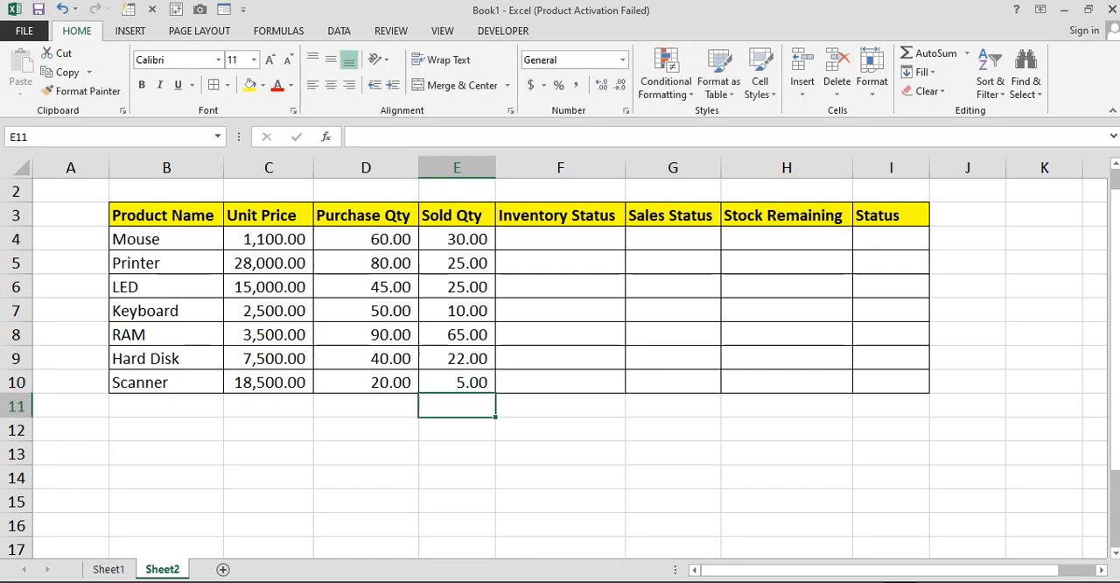
# Enter the formula =PRODUCT(C4,D4) in F4 to calculate Mouse's Inventory Status from unit price and purchase quantity
pyautogui.moveTo(456, 239); pyautogui.dragTo(365, 382)
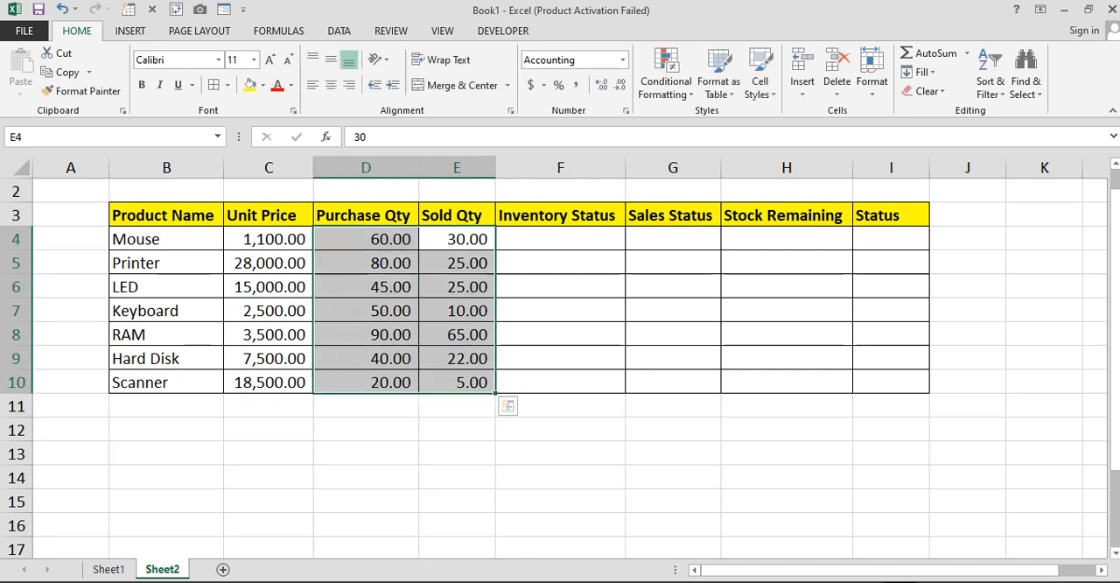
pyautogui.click(560, 238)
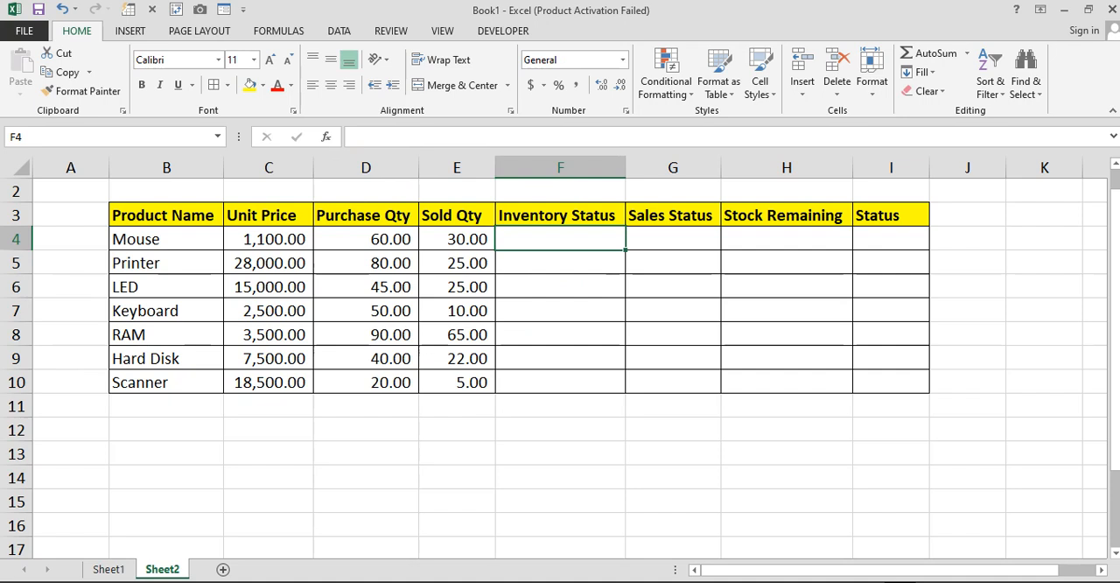
pyautogui.write('=')
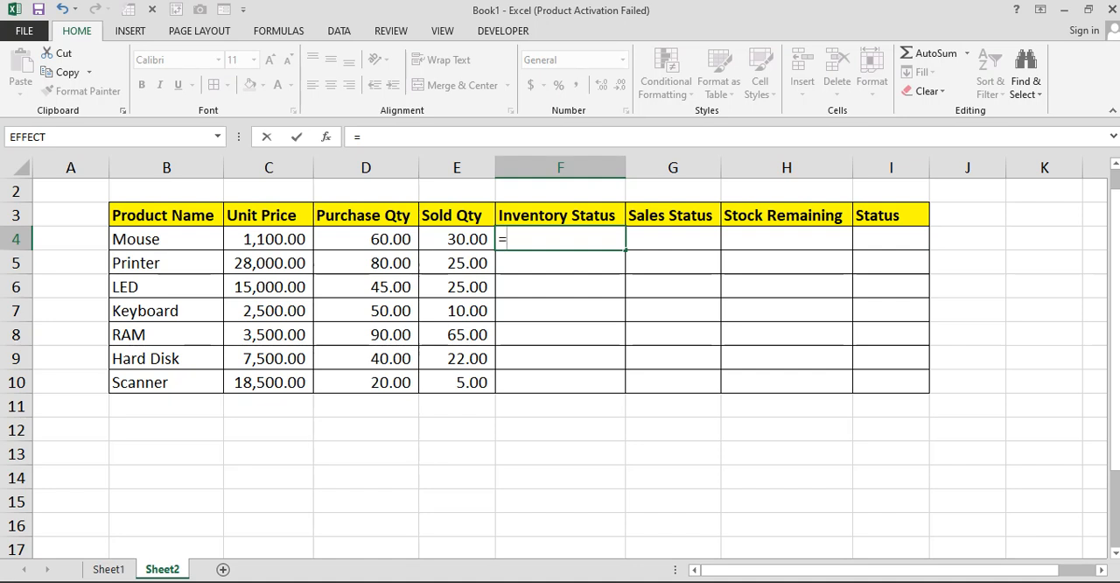
pyautogui.write('pro')
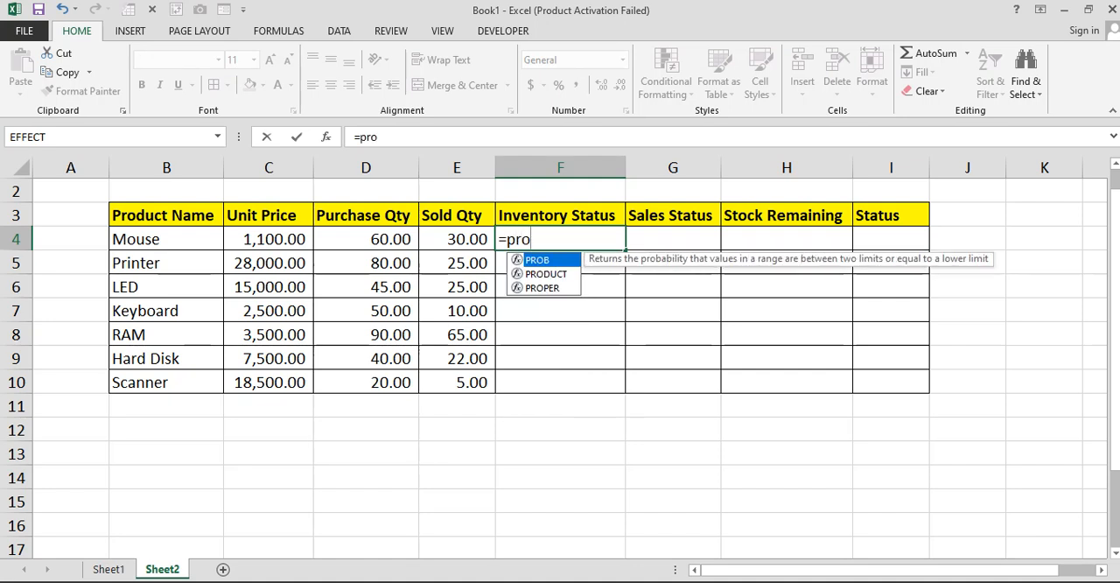
pyautogui.press('Down')
pyautogui.press('Tab')
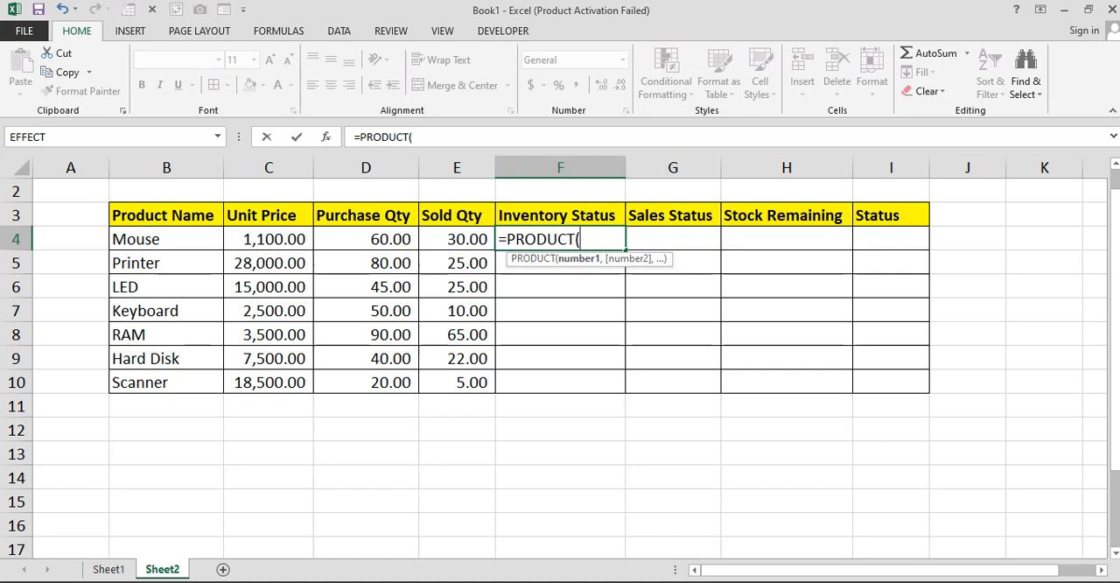
pyautogui.click(268, 239)
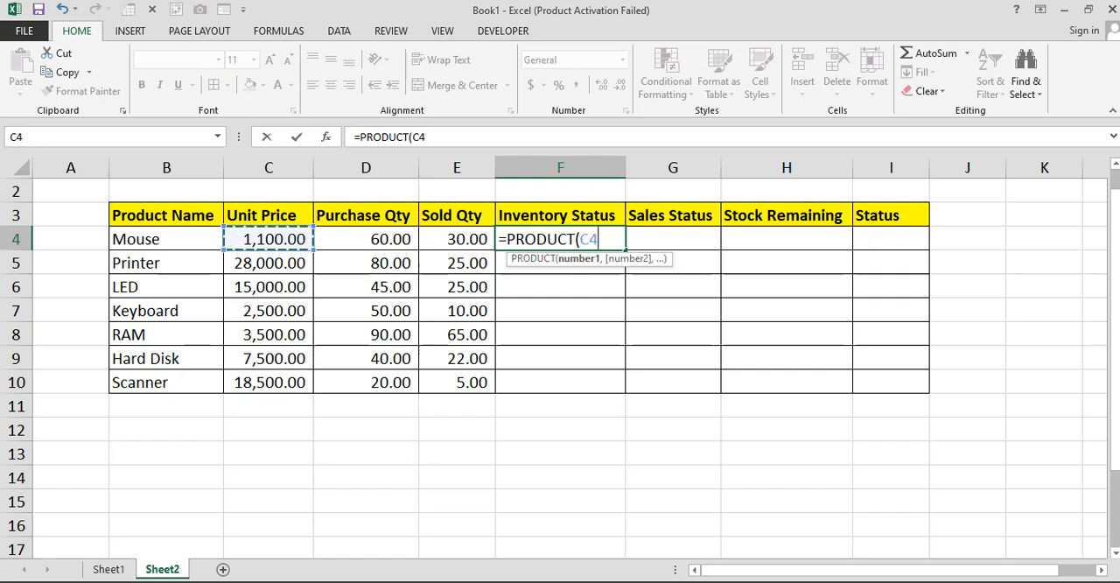
pyautogui.write(',')
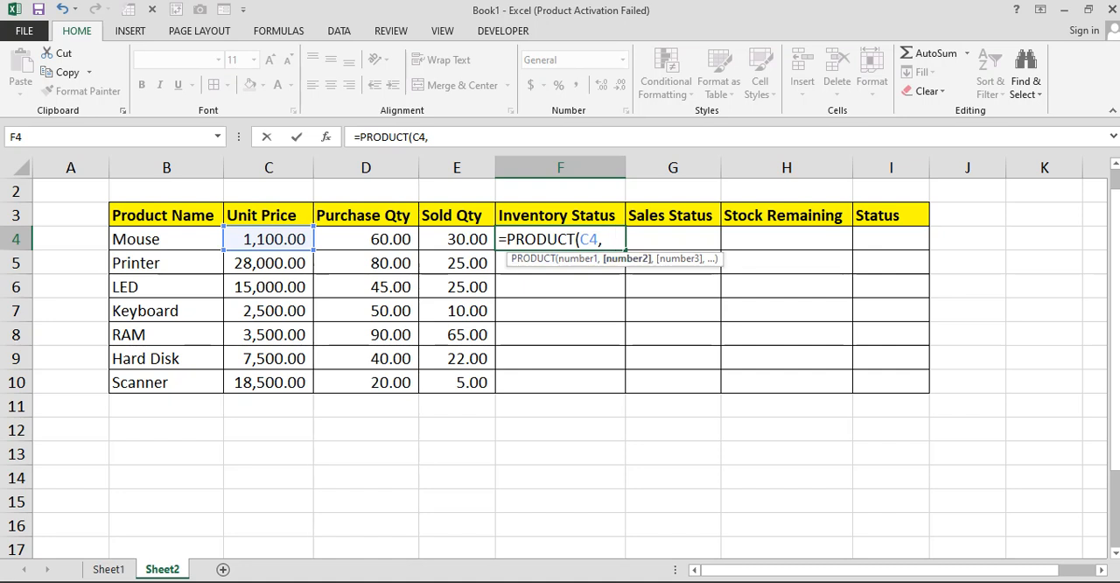
pyautogui.click(366, 238)
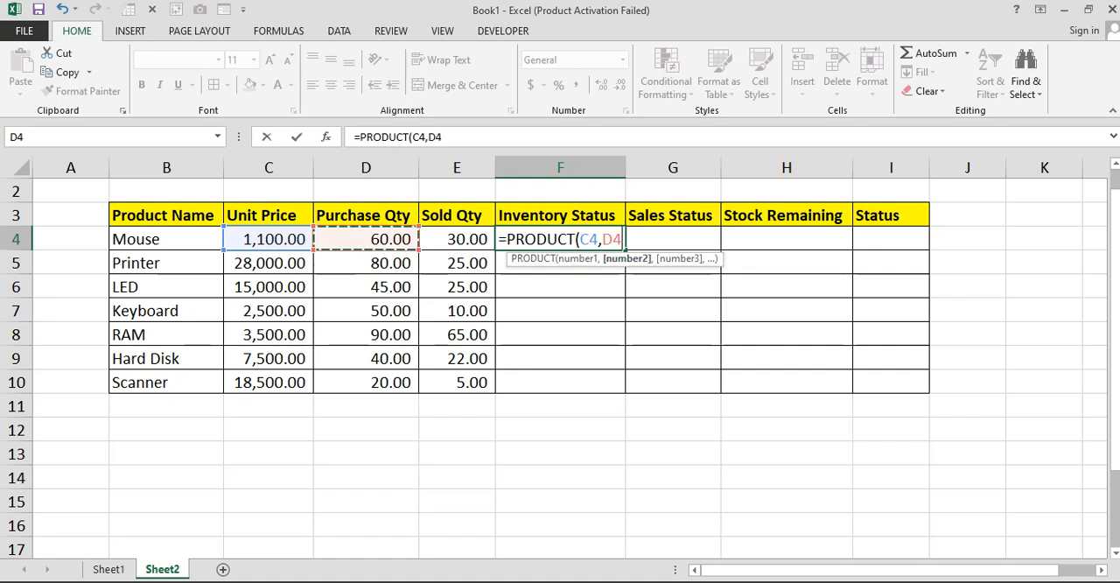
pyautogui.press('Return')
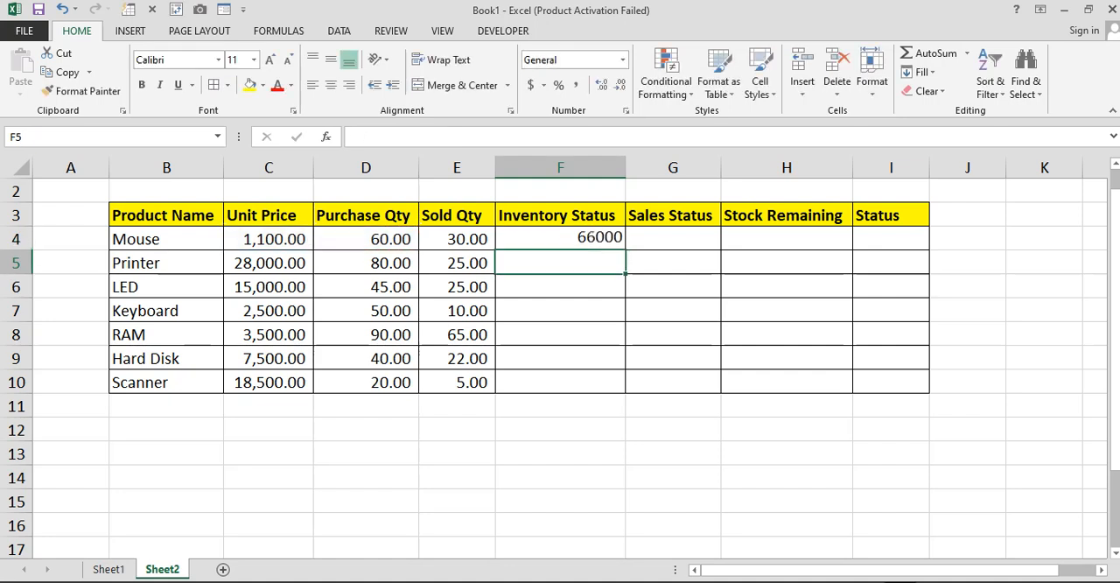
pyautogui.click(560, 239)
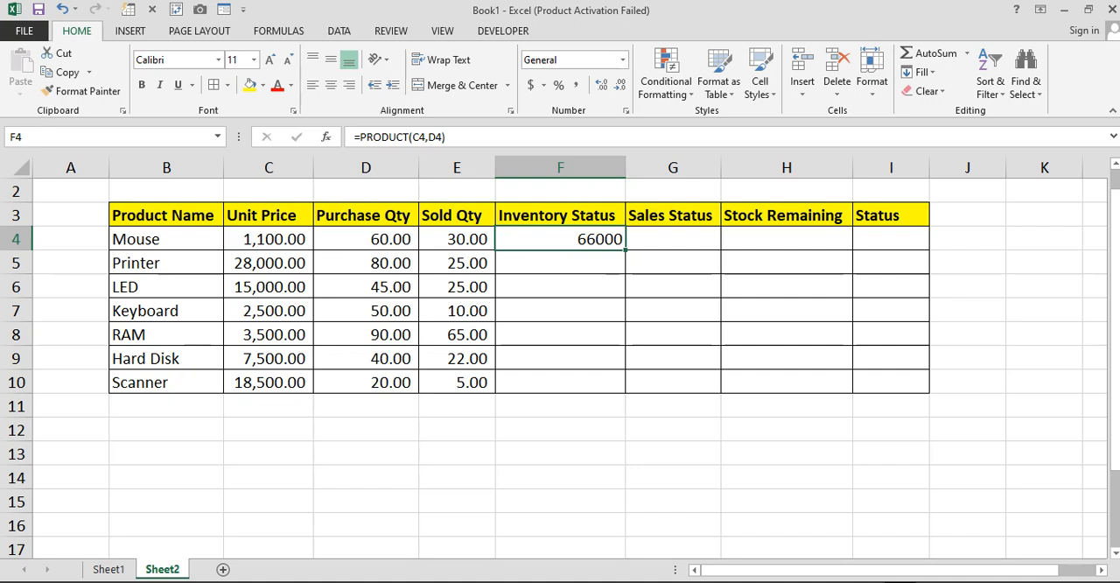
pyautogui.click(269, 239)
pyautogui.click(166, 238)
pyautogui.click(268, 262)
pyautogui.click(366, 239)
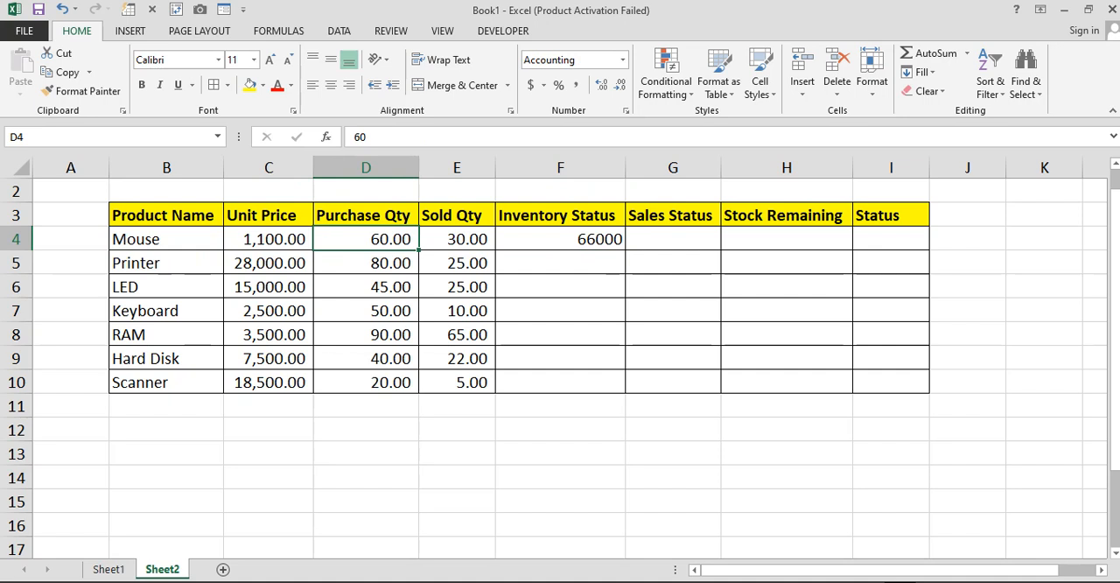
# Fill the Inventory Status formula from F4 down to F10 and apply the comma number style to the range
pyautogui.click(559, 239)
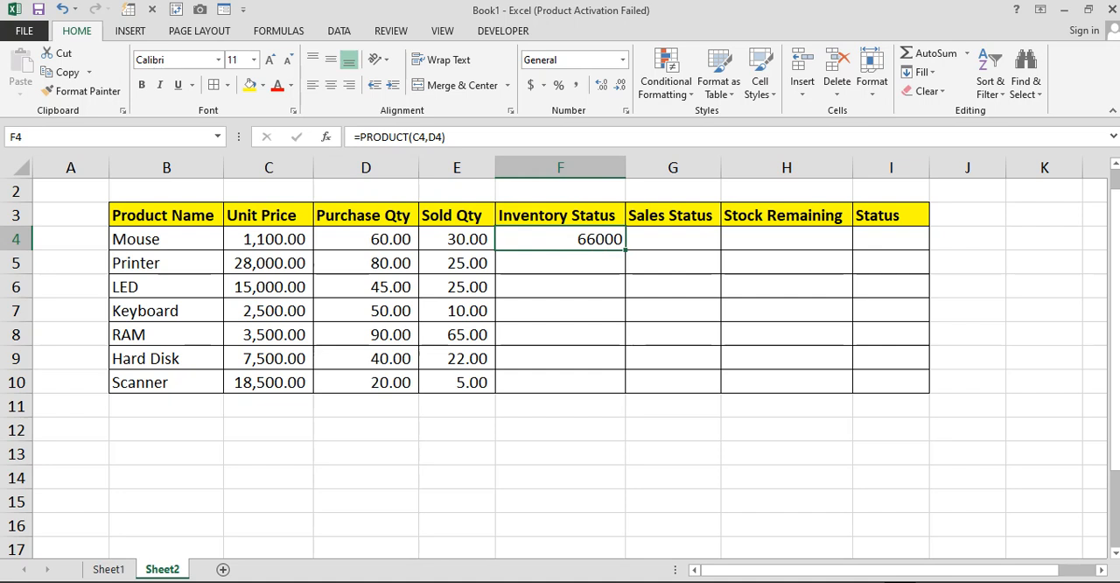
pyautogui.moveTo(624, 251); pyautogui.dragTo(625, 390)
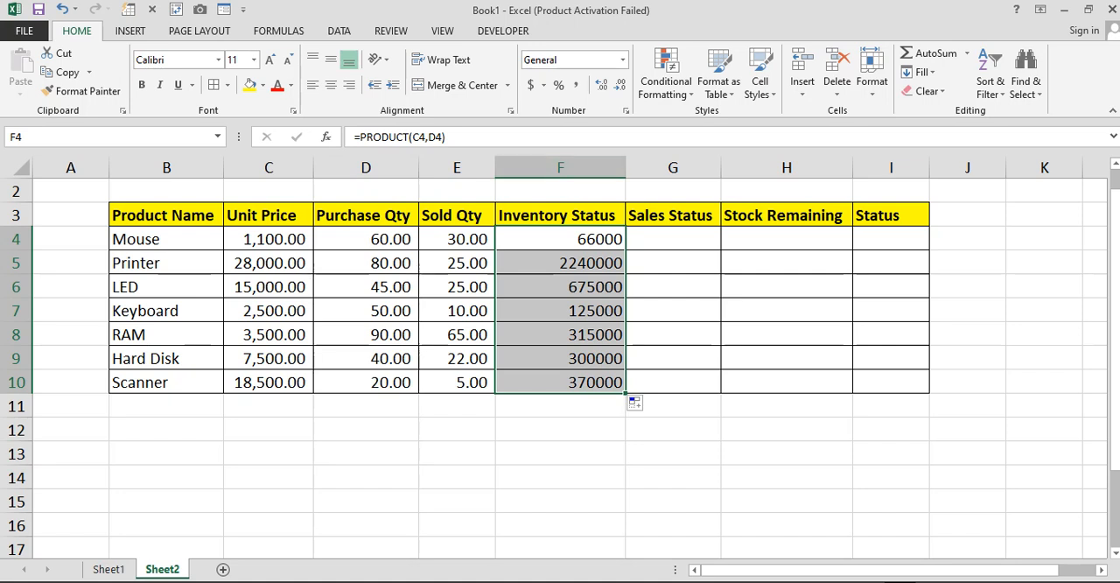
pyautogui.click(576, 85)
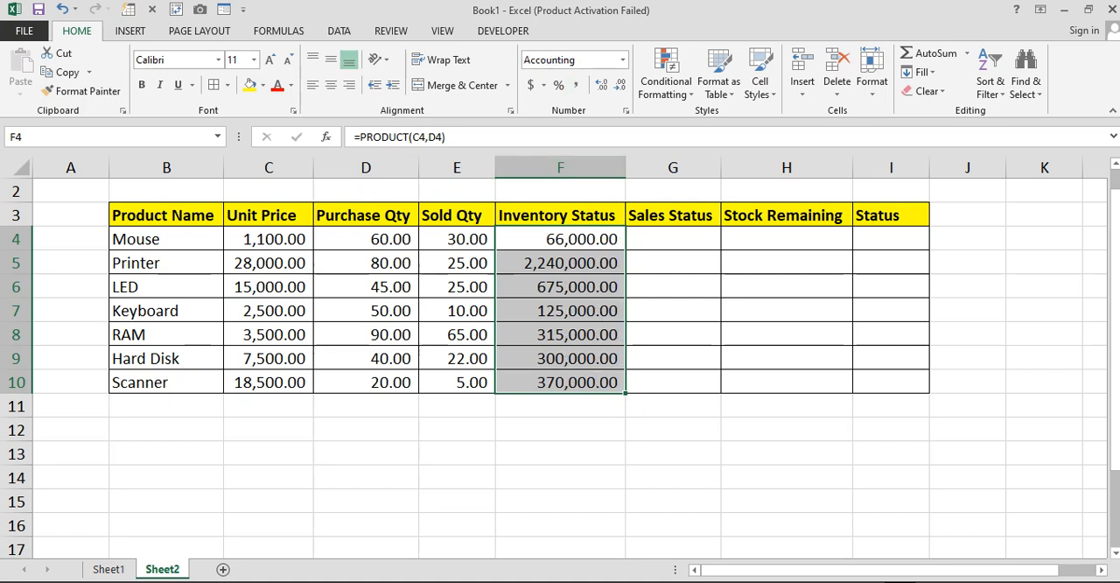
# Enter the formula =PRODUCT(C4,E4) in G4 to calculate Mouse's Sales Status from unit price and sold quantity
pyautogui.click(673, 238)
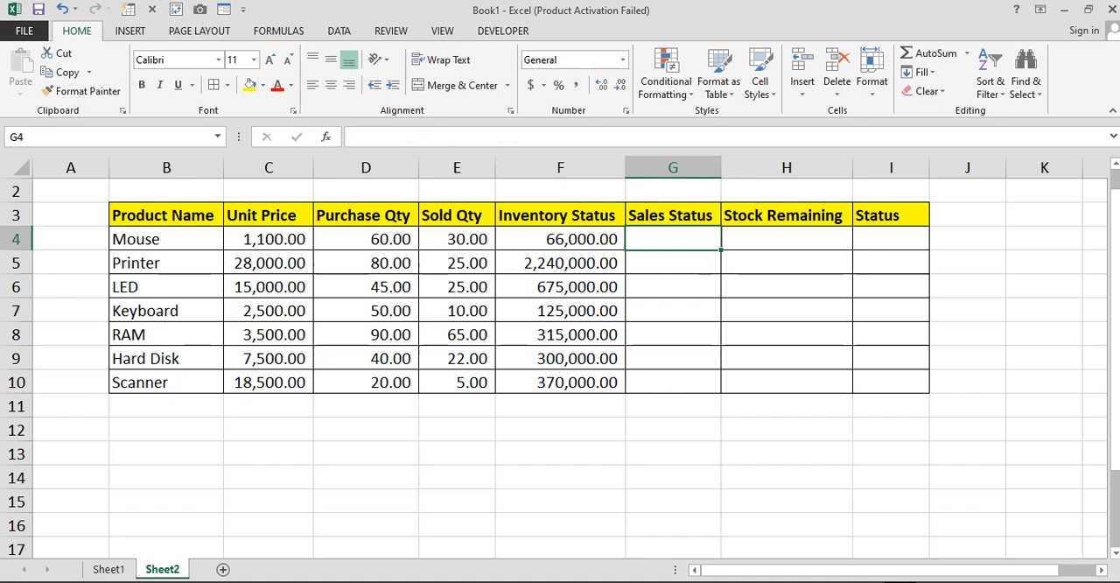
pyautogui.write('=produ')
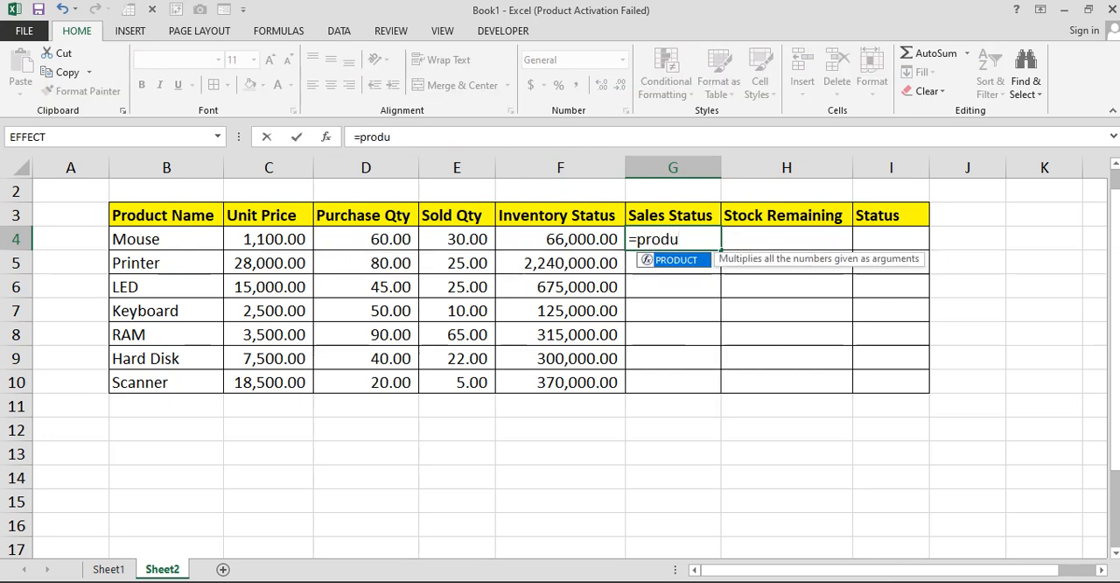
pyautogui.press('Tab')
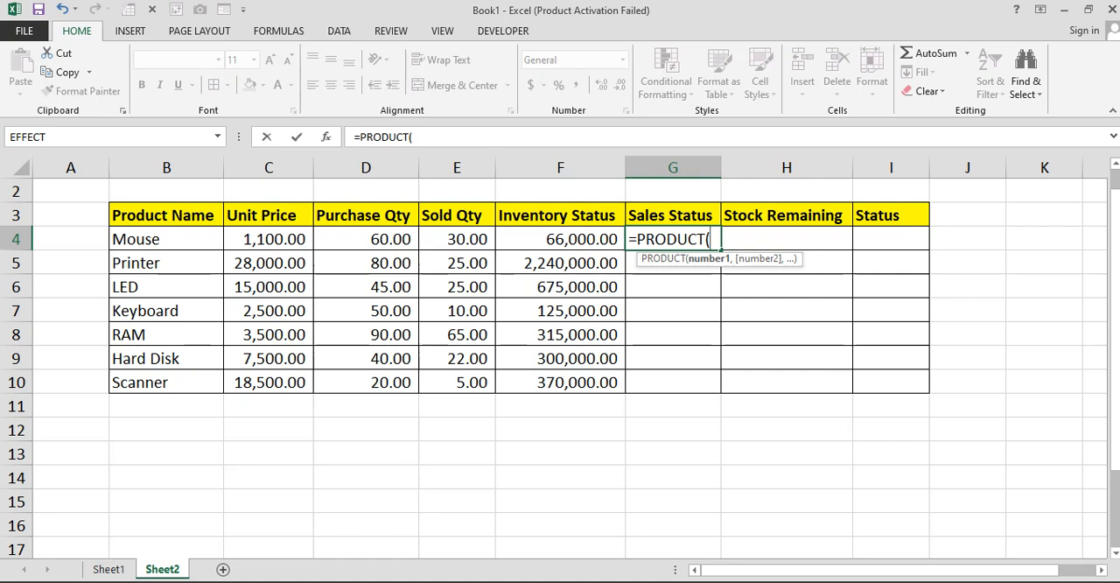
pyautogui.click(268, 239)
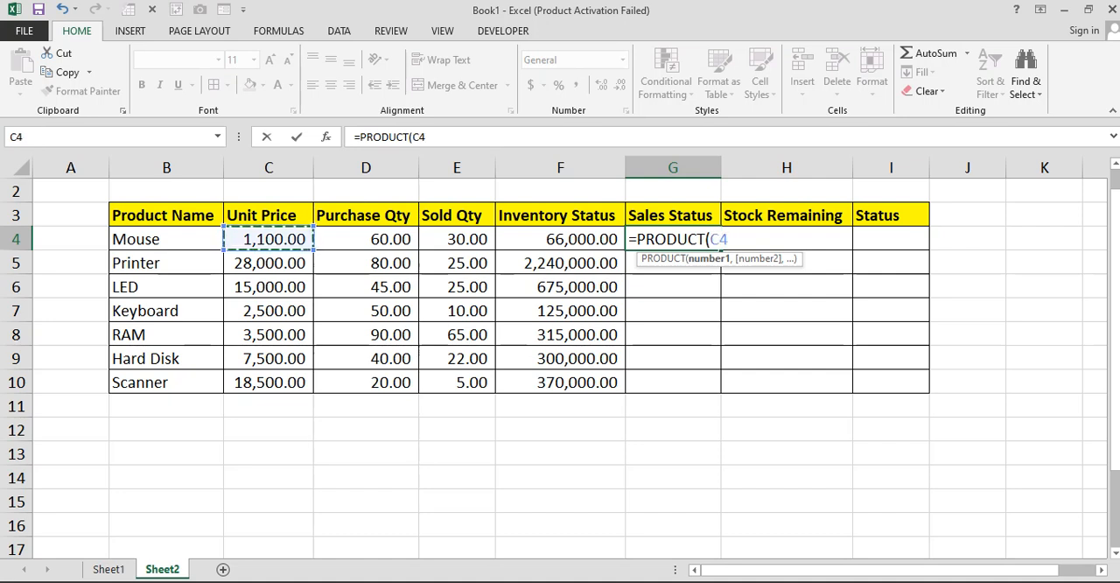
pyautogui.write(',')
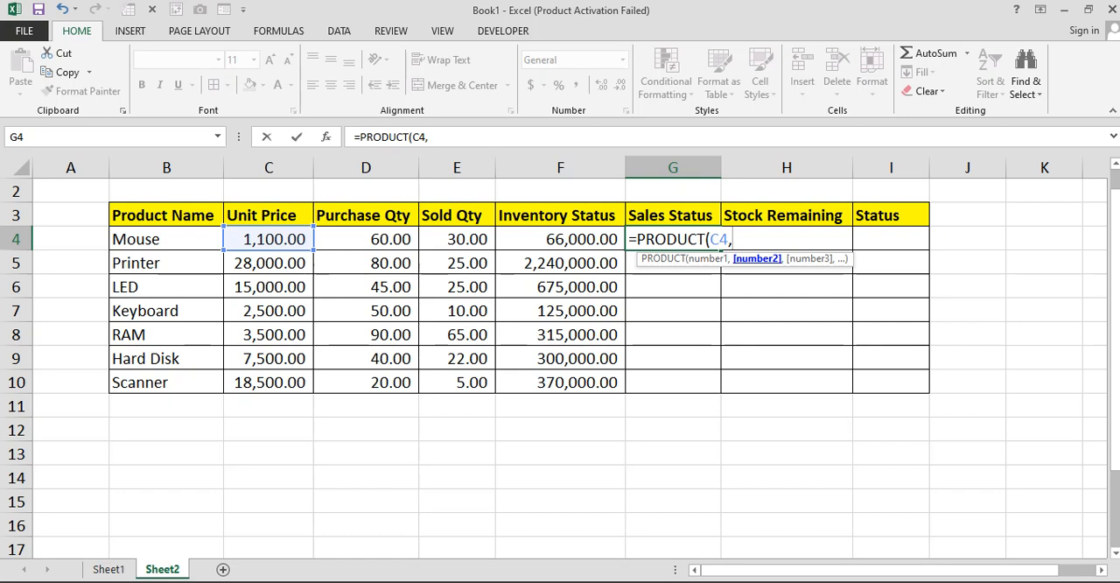
pyautogui.click(457, 238)
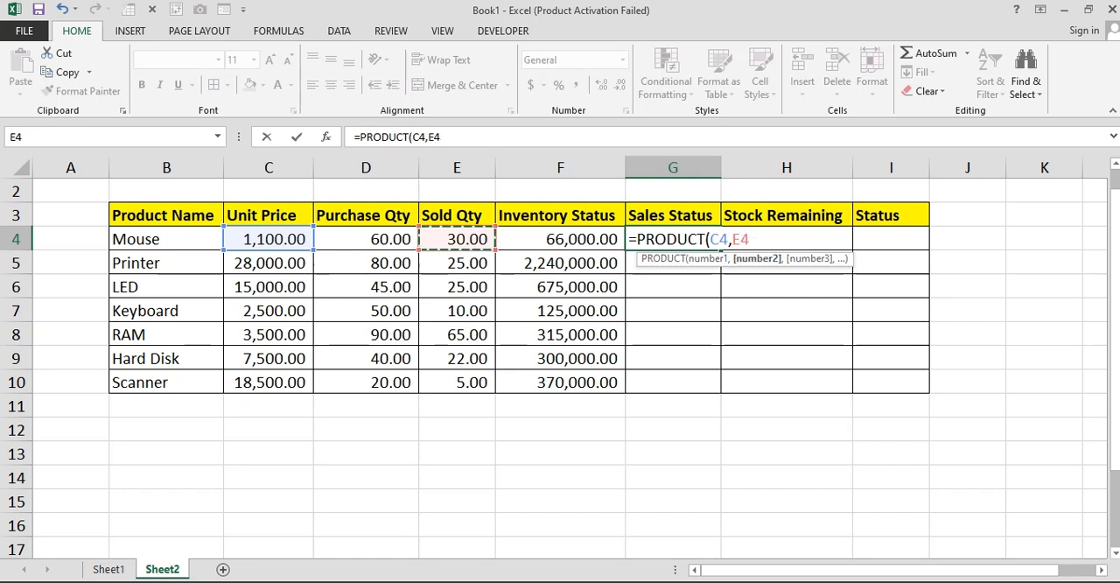
pyautogui.write(')')
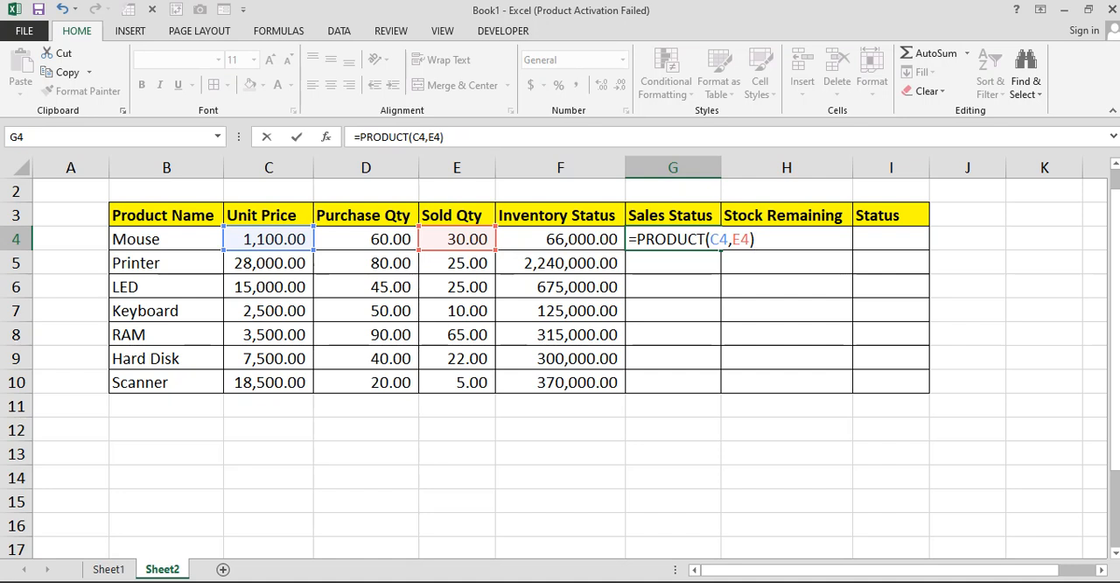
pyautogui.press('Return')
pyautogui.press('Up')
pyautogui.press('Left')
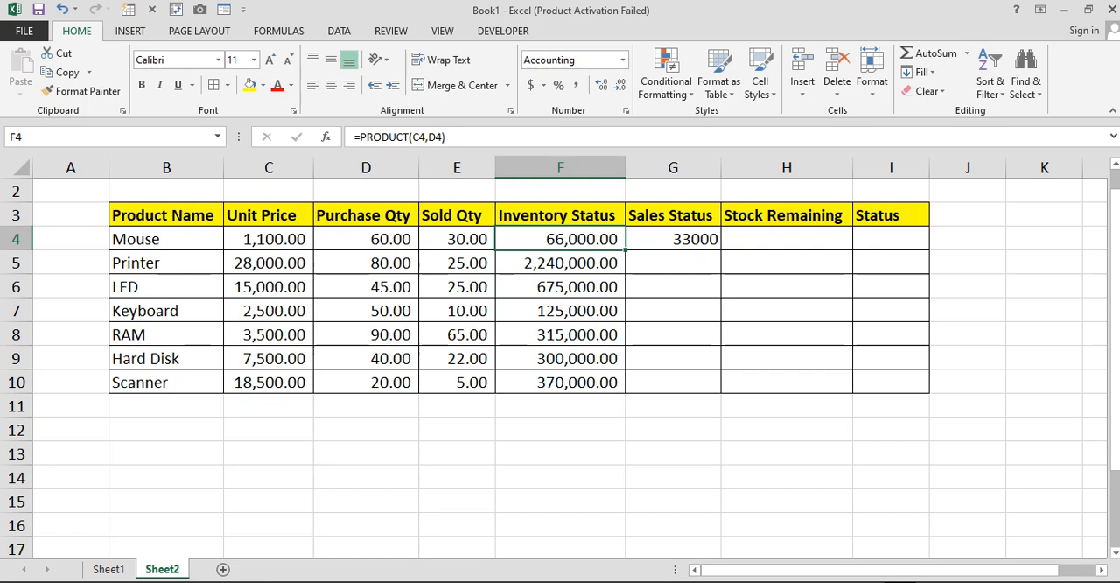
# Fill the Sales Status formula from G4 down to G10 in comma number style, with column G auto-fitted to its contents
pyautogui.click(673, 238)
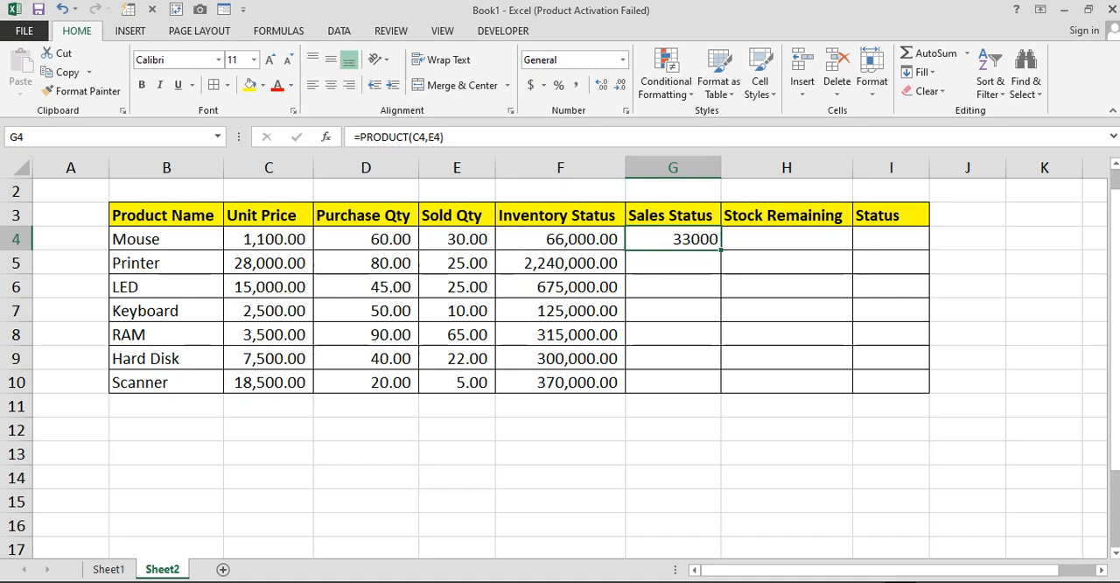
pyautogui.moveTo(719, 250); pyautogui.dragTo(713, 387)
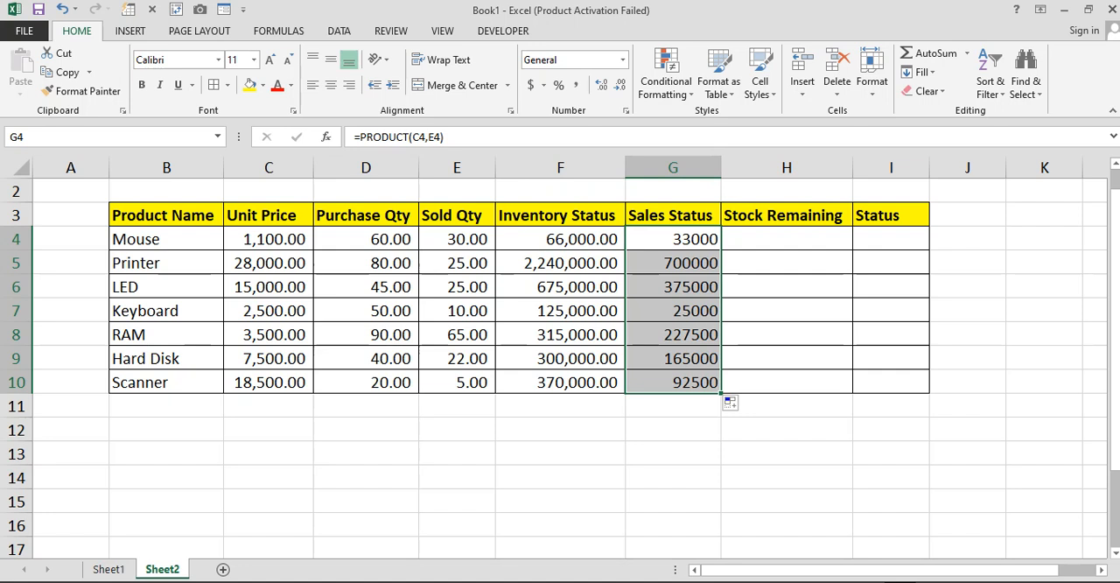
pyautogui.click(577, 85)
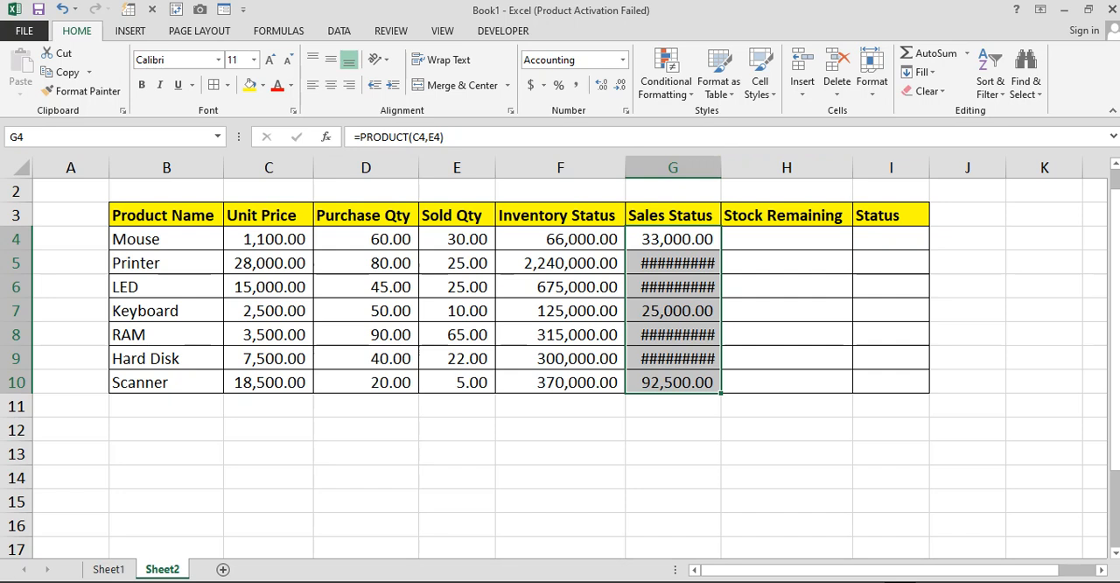
pyautogui.doubleClick(721, 167)
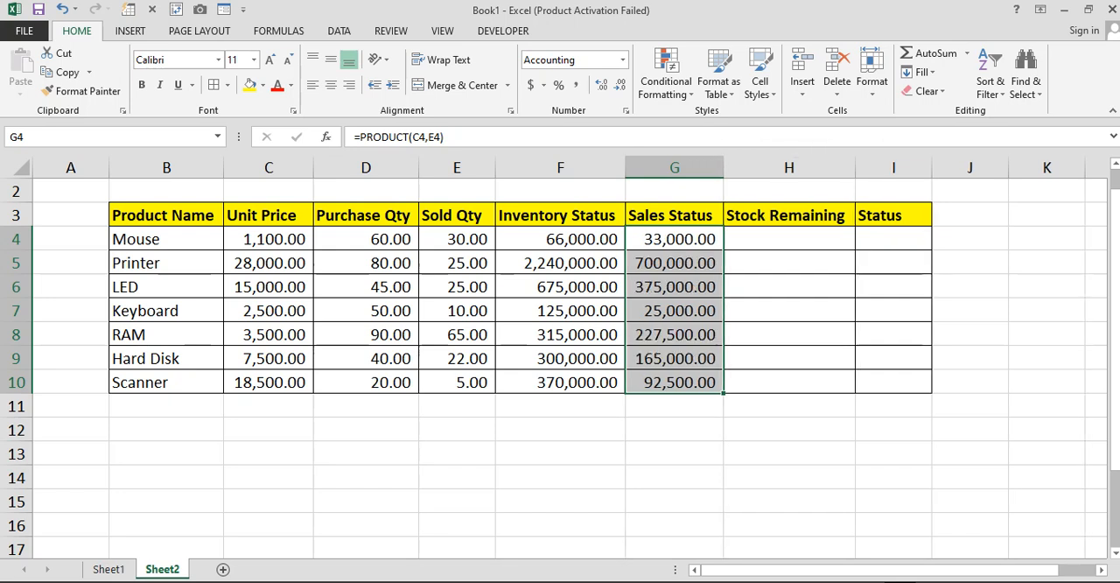
# Enter the formula =D4-E4 in H4 to calculate Mouse's Stock Remaining from purchase and sold quantities
pyautogui.click(788, 239)
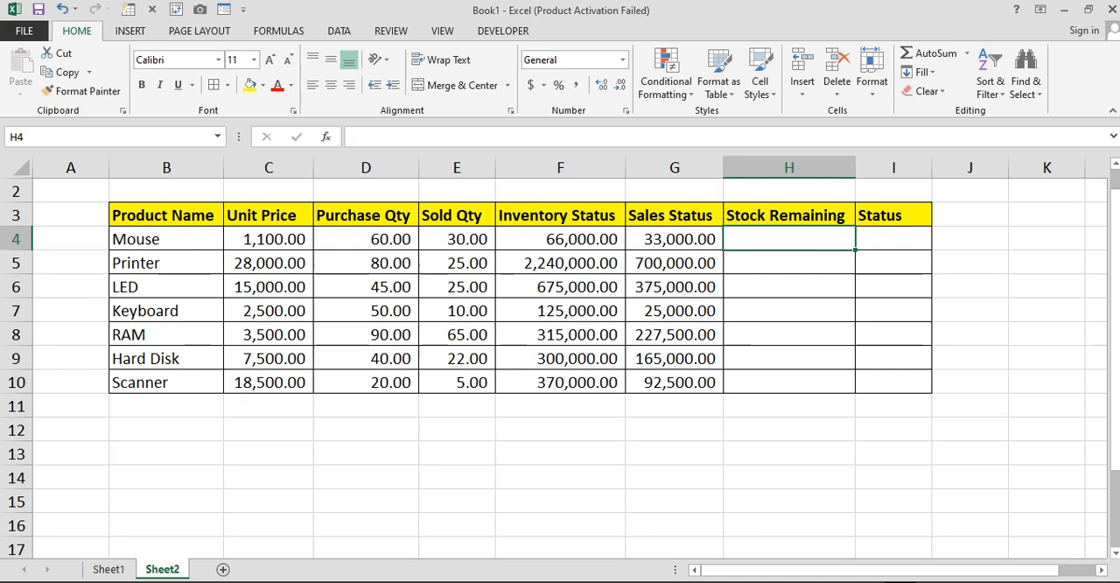
pyautogui.write('=')
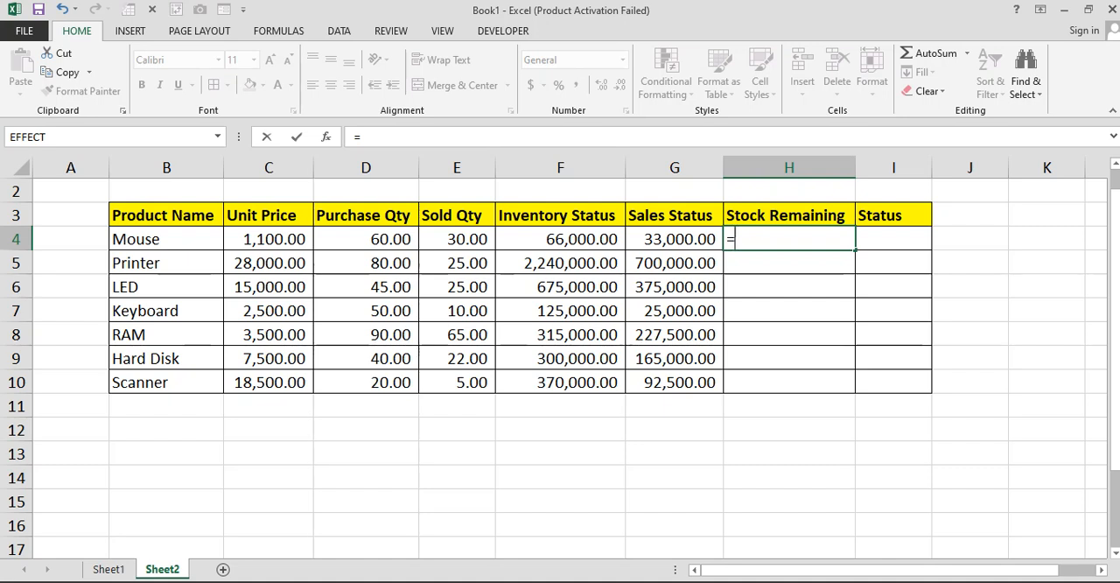
pyautogui.click(365, 239)
pyautogui.write('-')
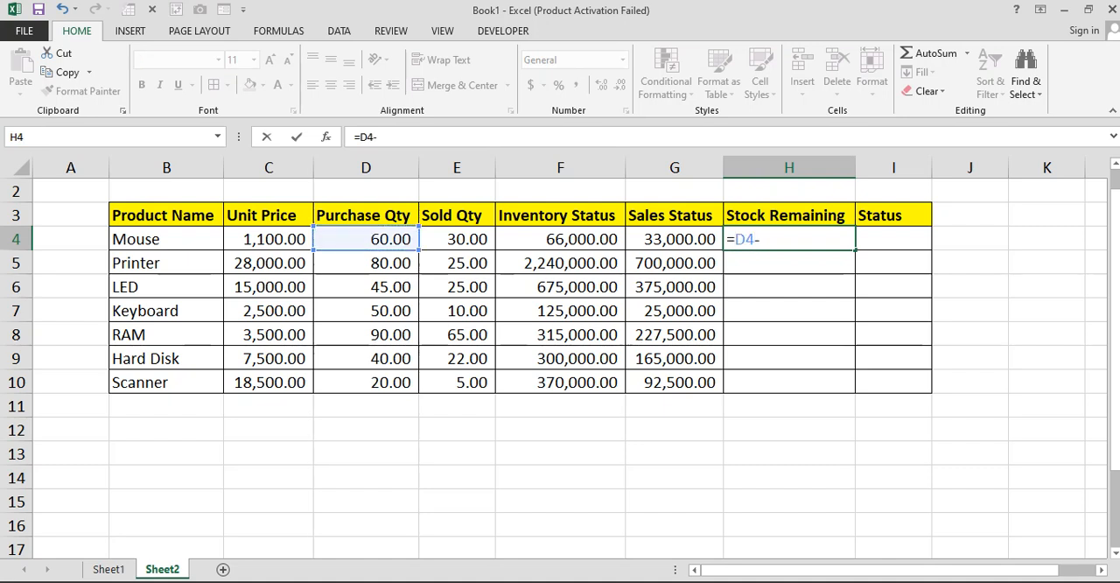
pyautogui.click(456, 239)
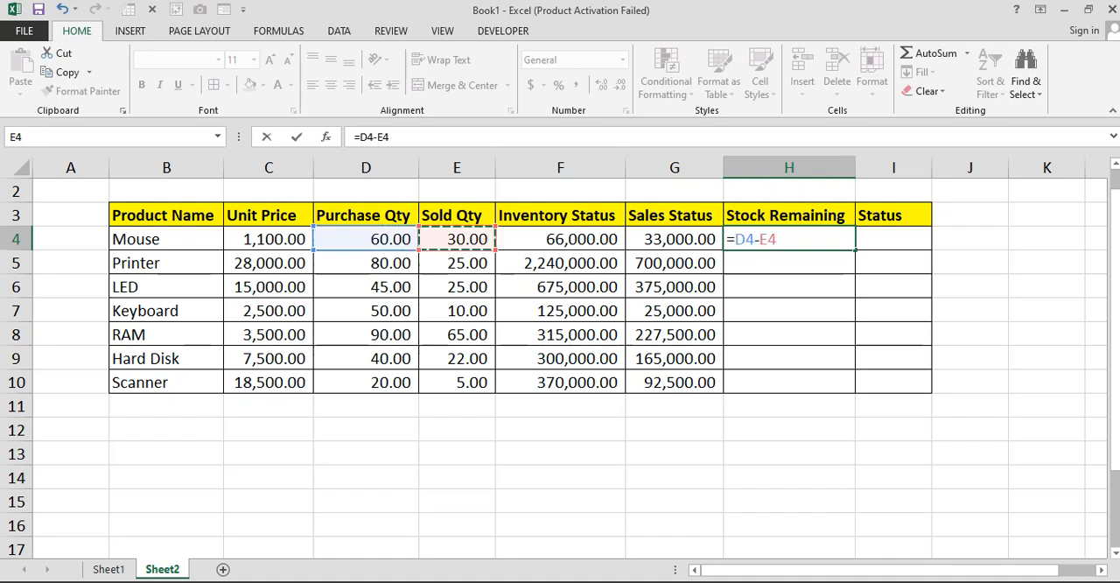
pyautogui.press('Return')
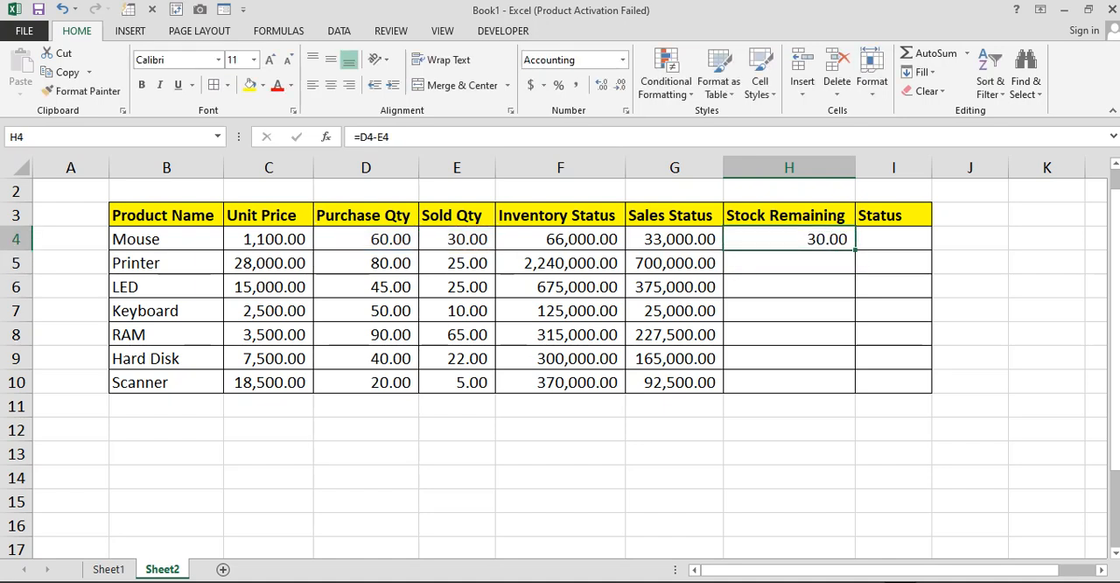
# Fill the Stock Remaining formula from H4 down to H10 for all the other products
pyautogui.click(365, 238)
pyautogui.click(456, 239)
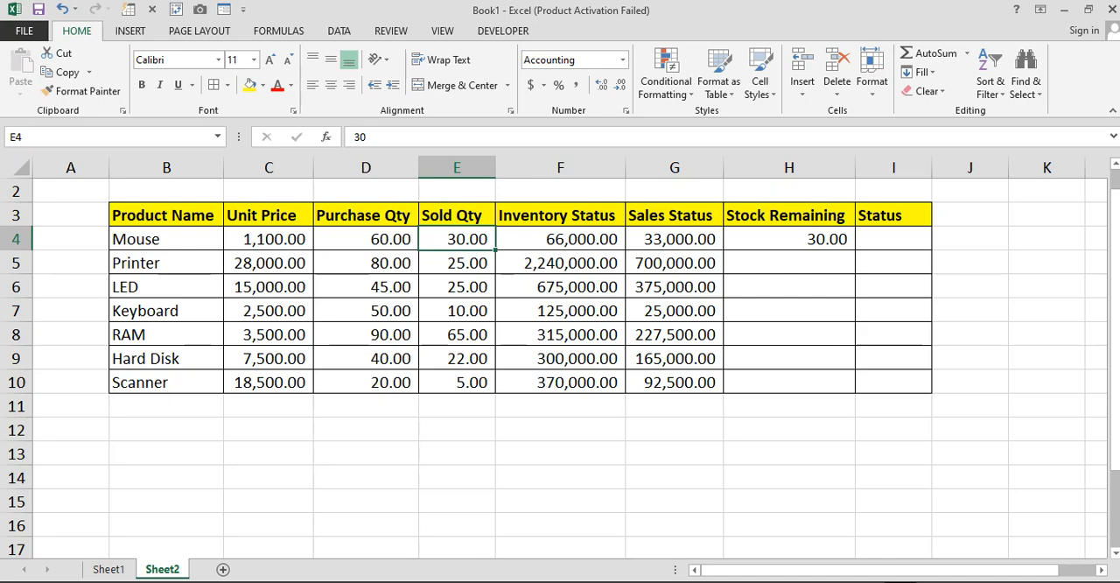
pyautogui.click(789, 238)
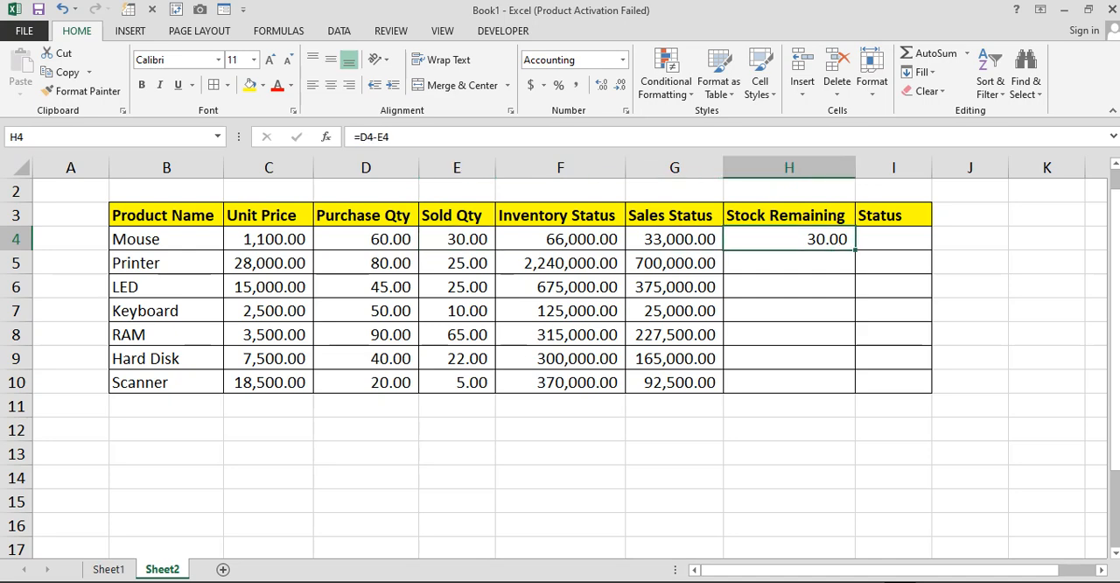
pyautogui.moveTo(855, 250); pyautogui.dragTo(854, 386)
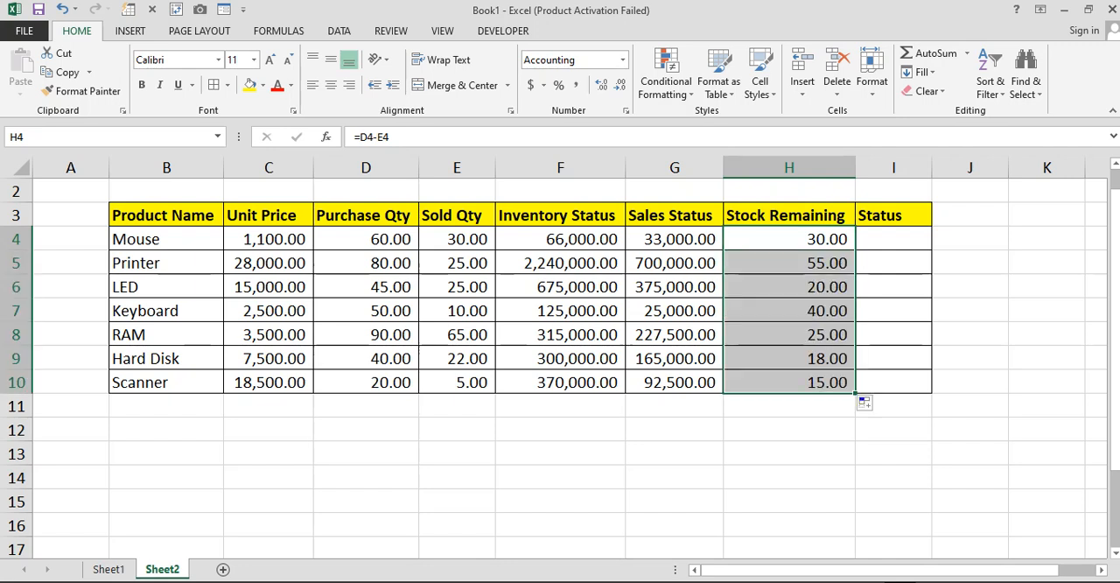
pyautogui.click(788, 262)
pyautogui.click(366, 262)
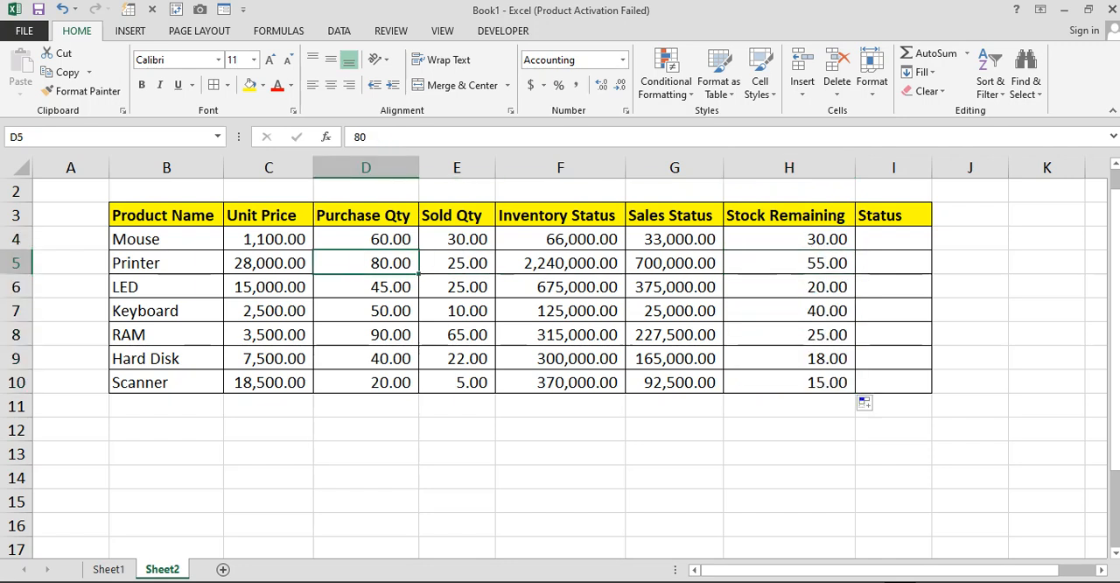
pyautogui.click(456, 262)
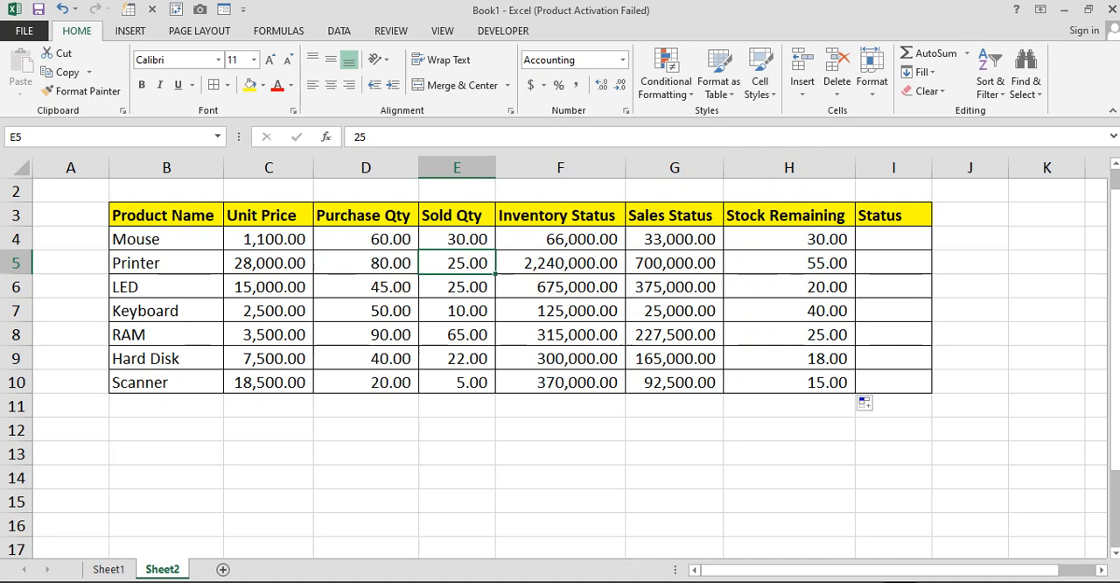
pyautogui.click(788, 263)
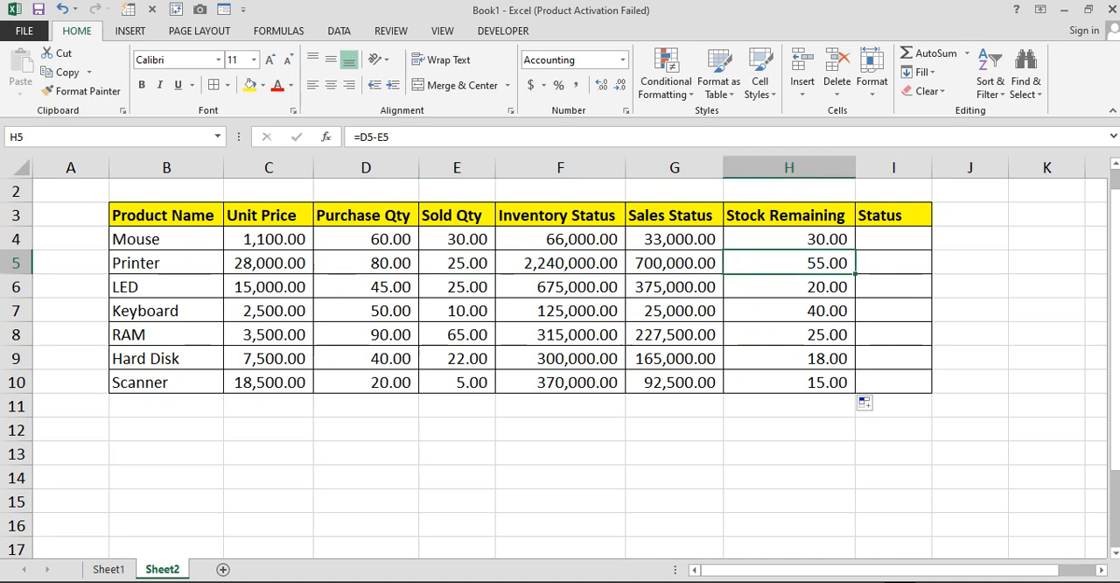
# Enter the formula =IF(H4<=30,"Re-Order","") in I4 to flag Mouse's Status when its remaining stock is 30 or less
pyautogui.click(893, 239)
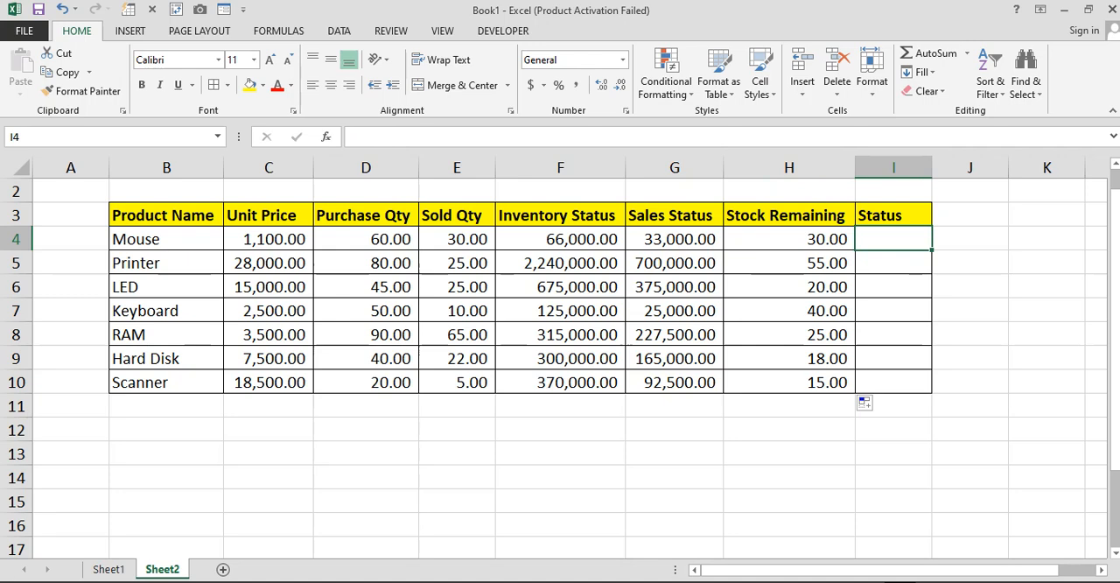
pyautogui.write('=if')
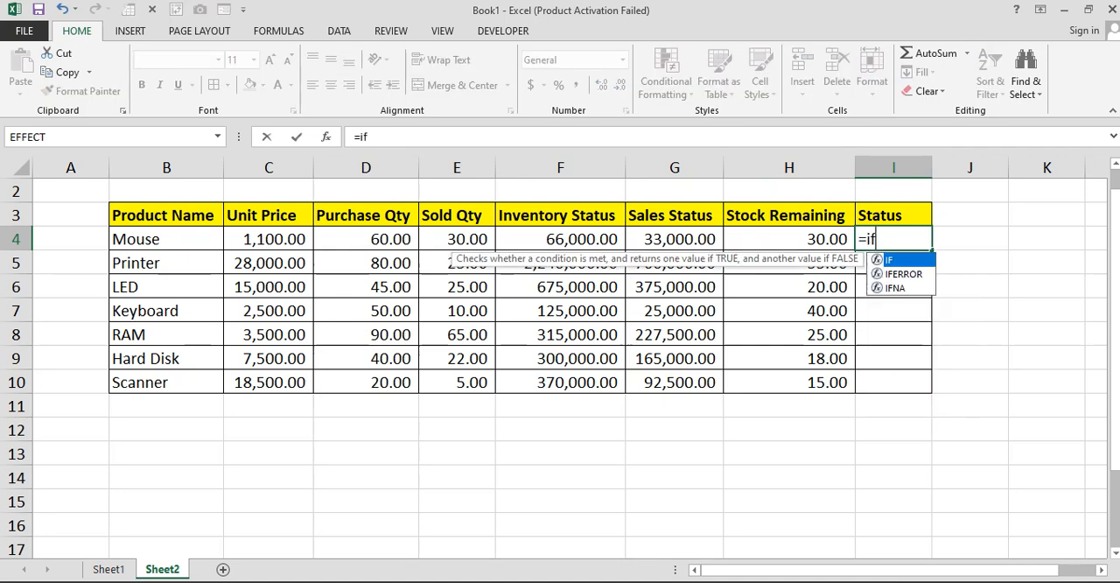
pyautogui.press('Tab')
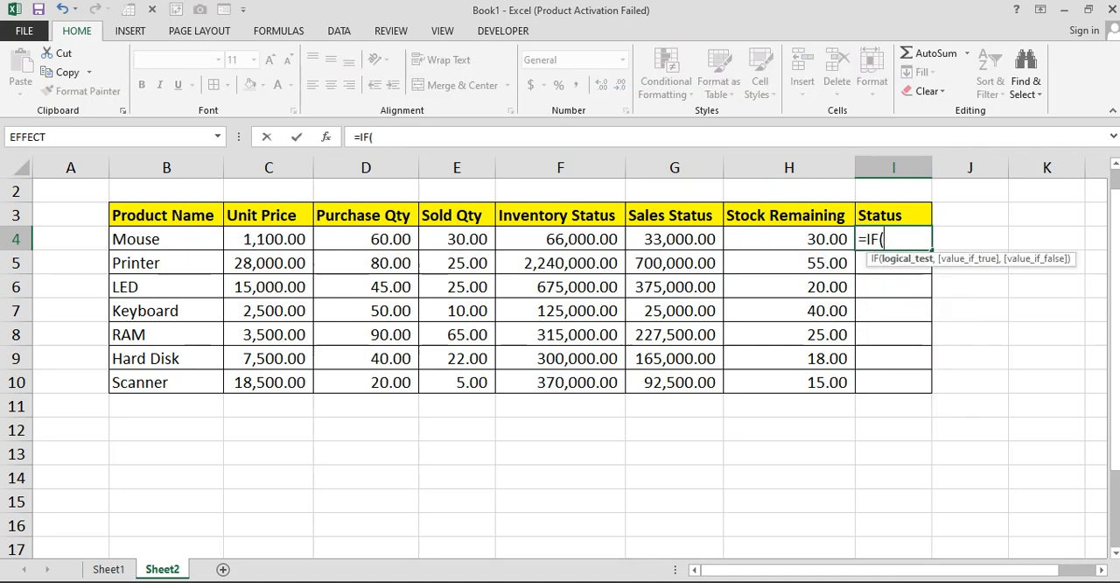
pyautogui.press('Left')
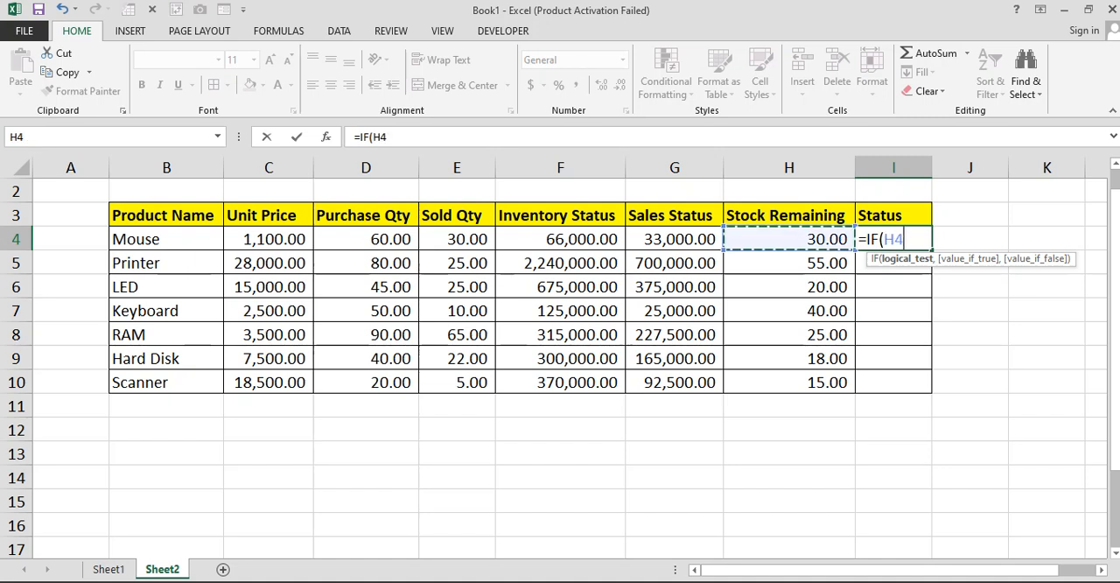
pyautogui.write('<=')
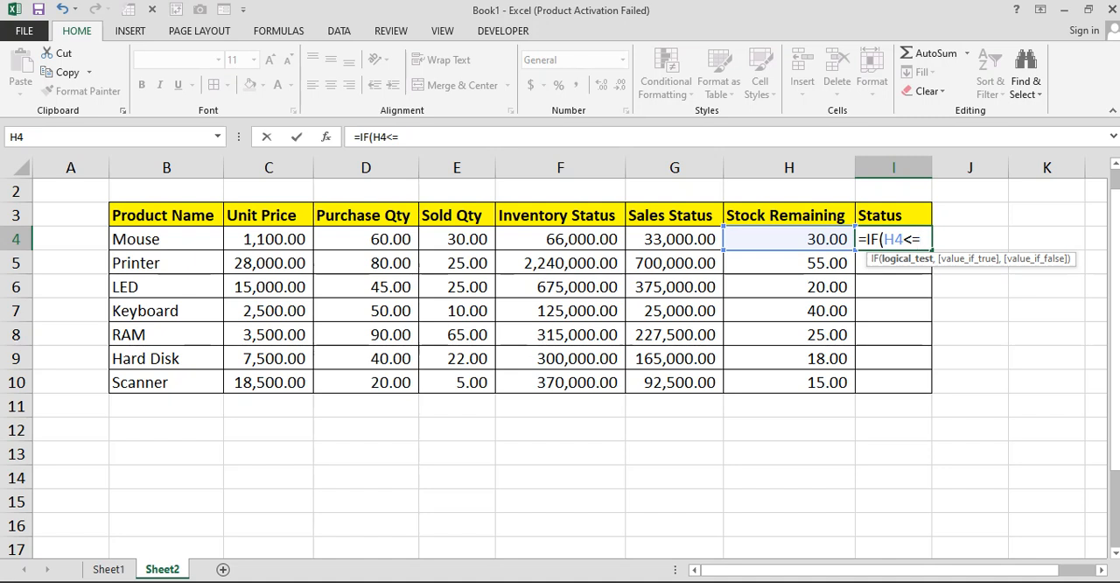
pyautogui.write('30,')
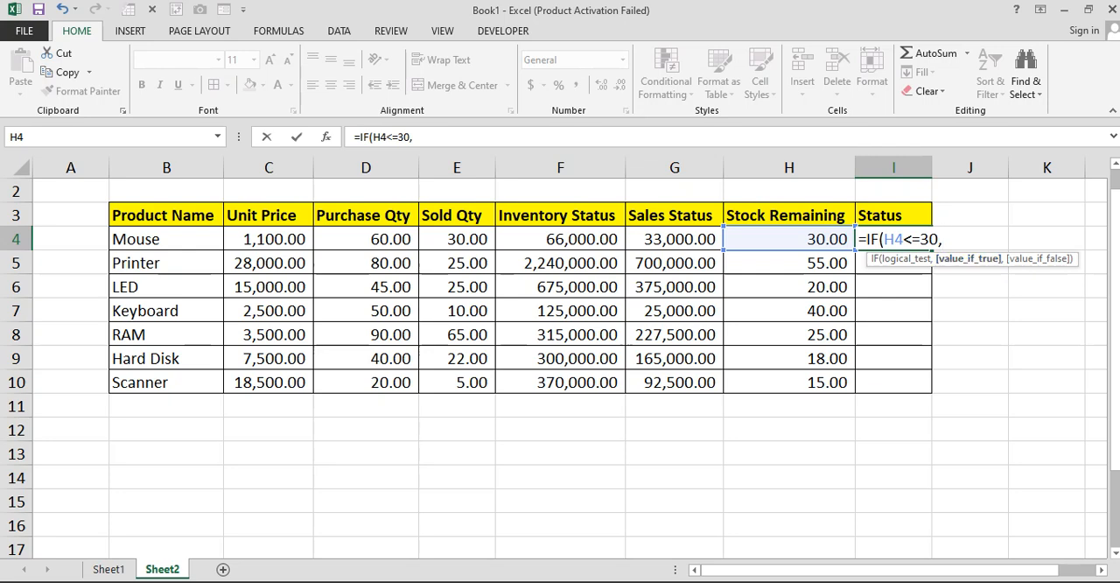
pyautogui.write('"Re-Order')
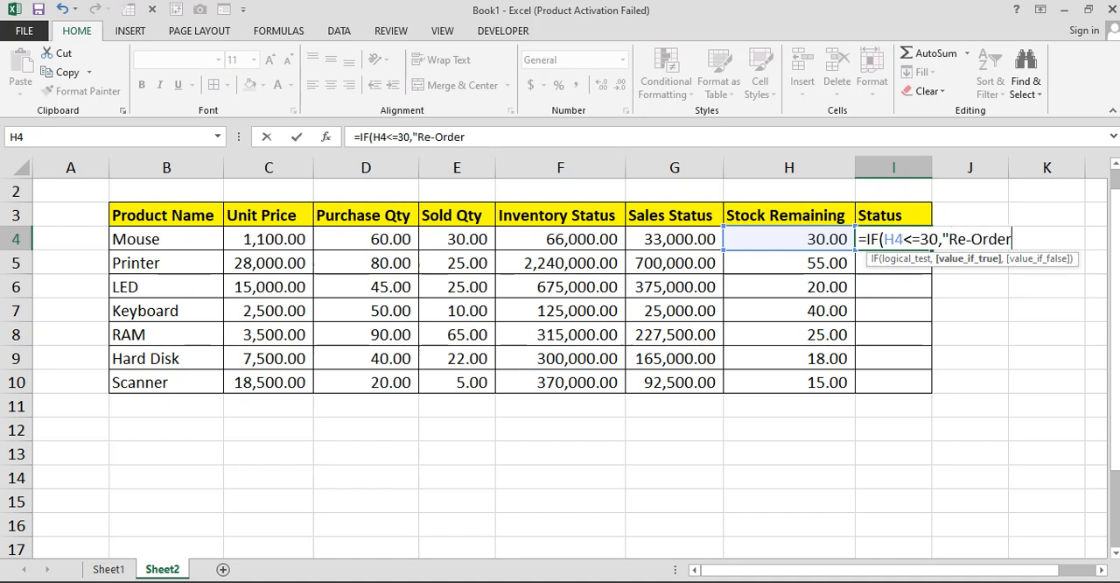
pyautogui.write('",')
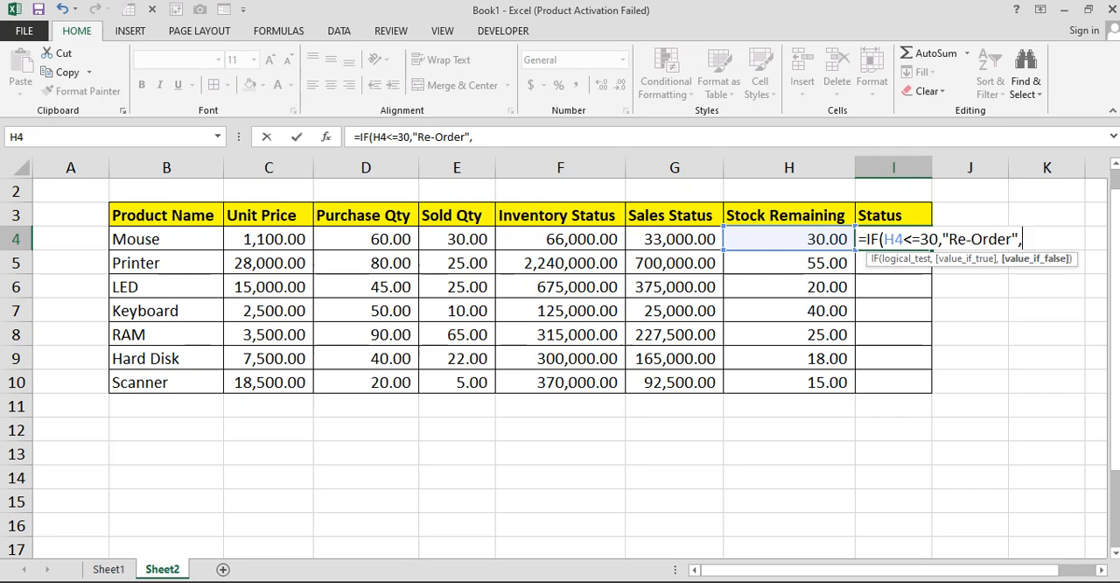
pyautogui.write('"")')
pyautogui.press('Return')
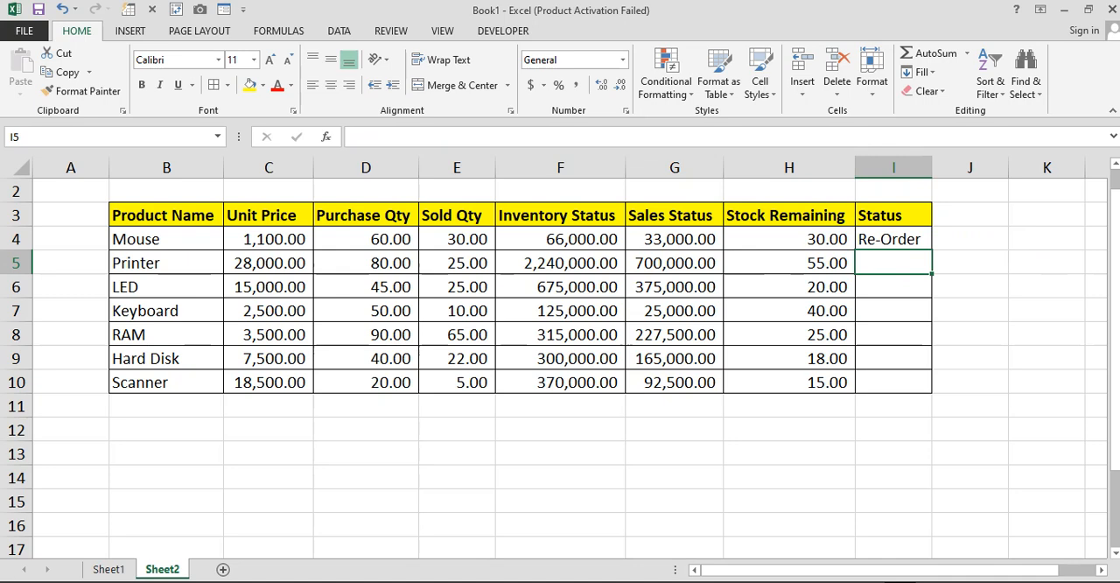
# Fill the Status formula from I4 down to I10 for all the other products
pyautogui.click(789, 239)
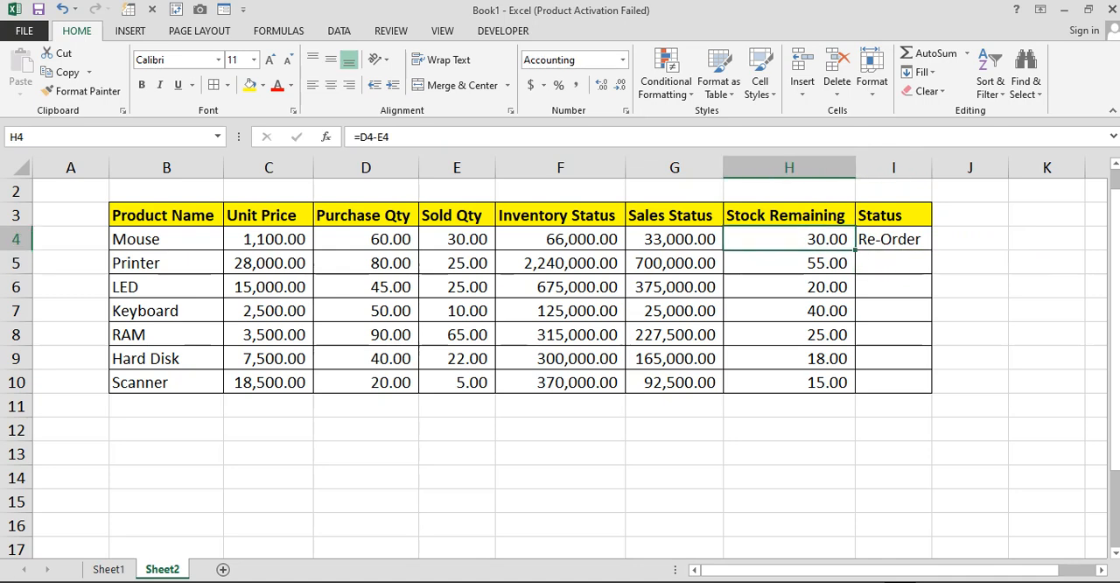
pyautogui.click(893, 239)
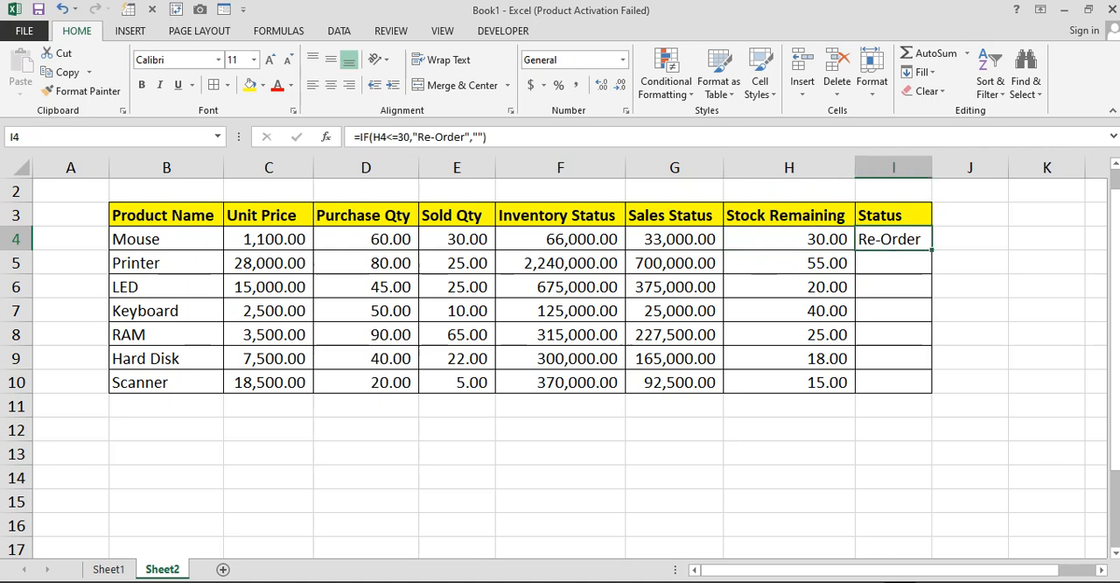
pyautogui.moveTo(932, 250); pyautogui.dragTo(932, 394)
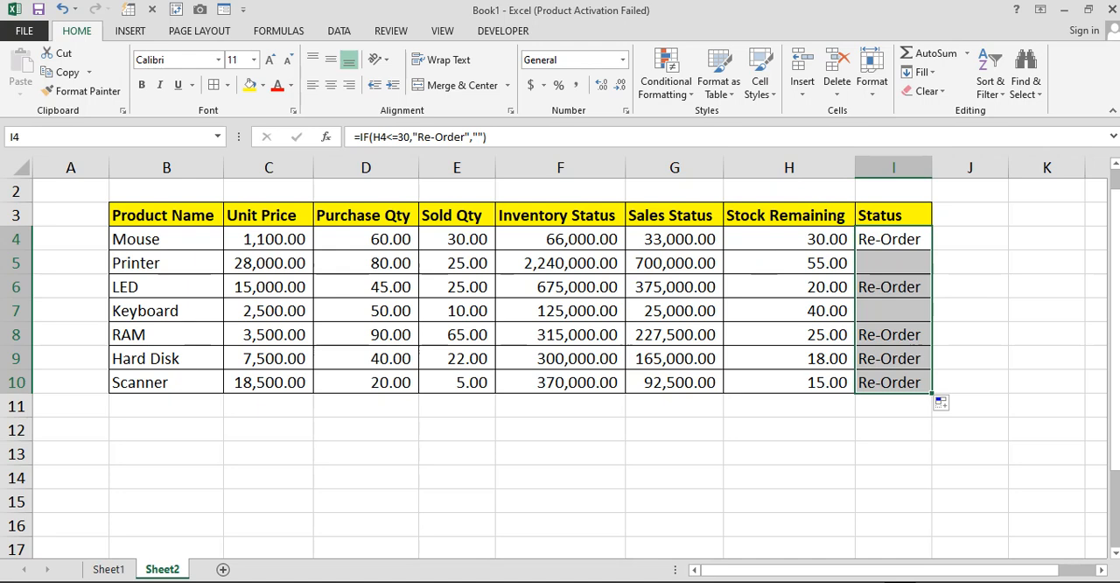
pyautogui.moveTo(890, 287); pyautogui.dragTo(814, 286)
pyautogui.moveTo(891, 334); pyautogui.dragTo(814, 334)
pyautogui.moveTo(890, 359); pyautogui.dragTo(813, 359)
pyautogui.click(809, 382)
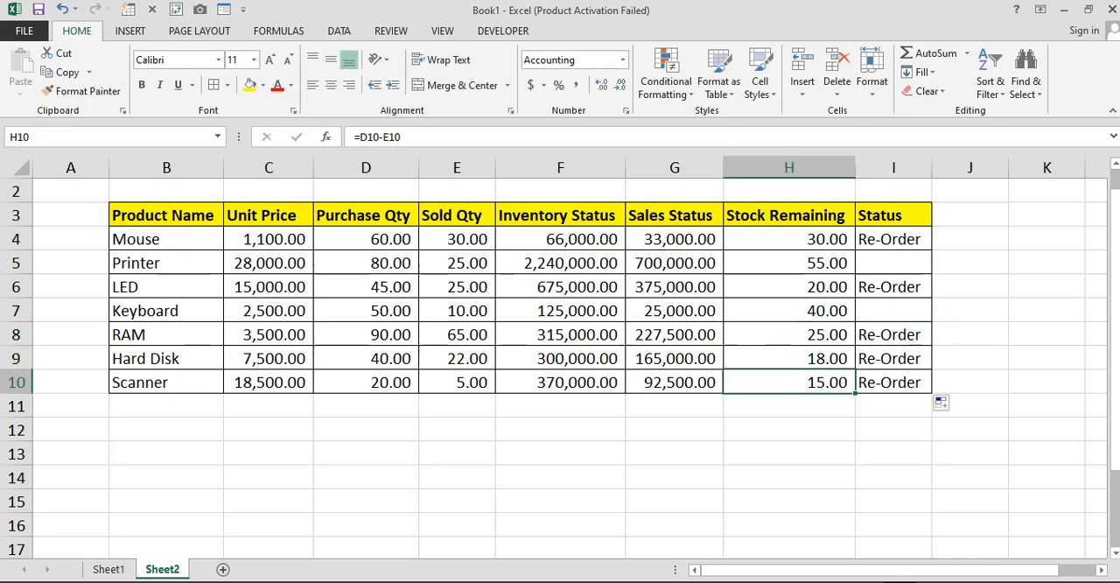